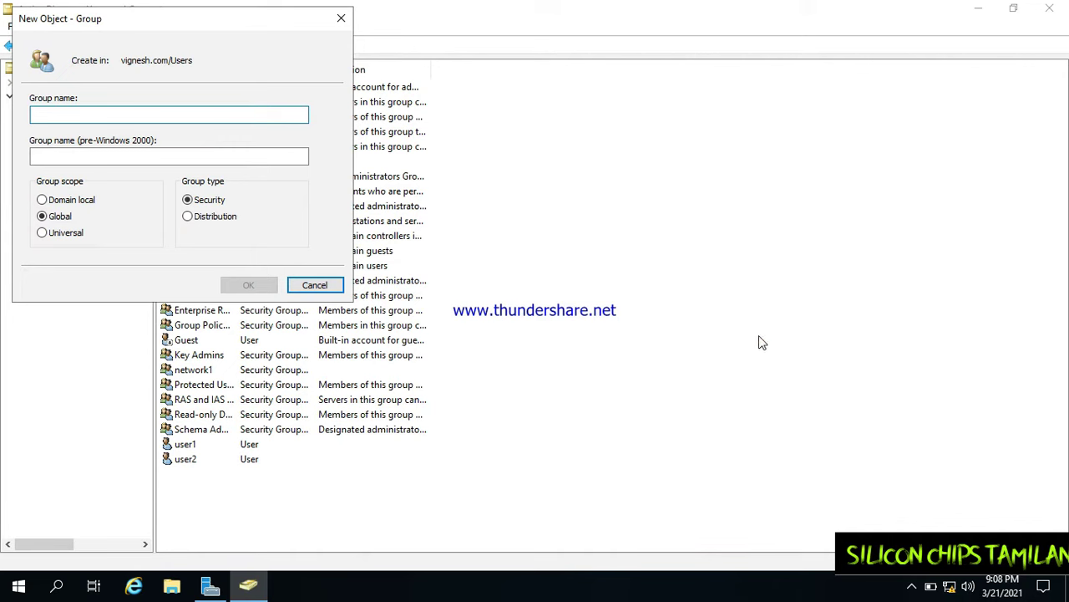
Name the new global security group 'local admin' and create it.
drag(266, 18, 702, 140)
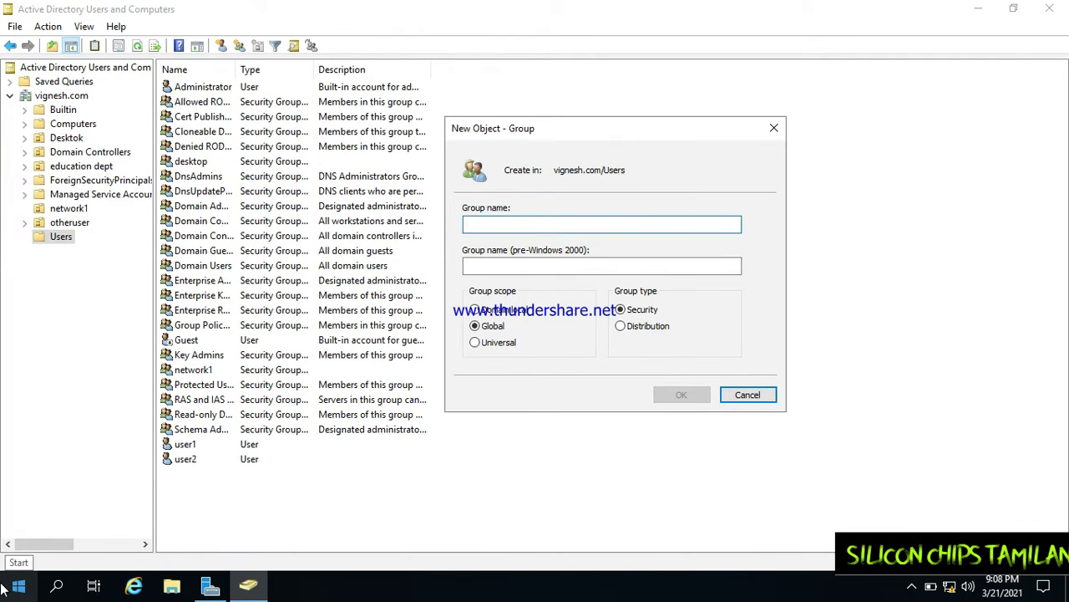
text(local)
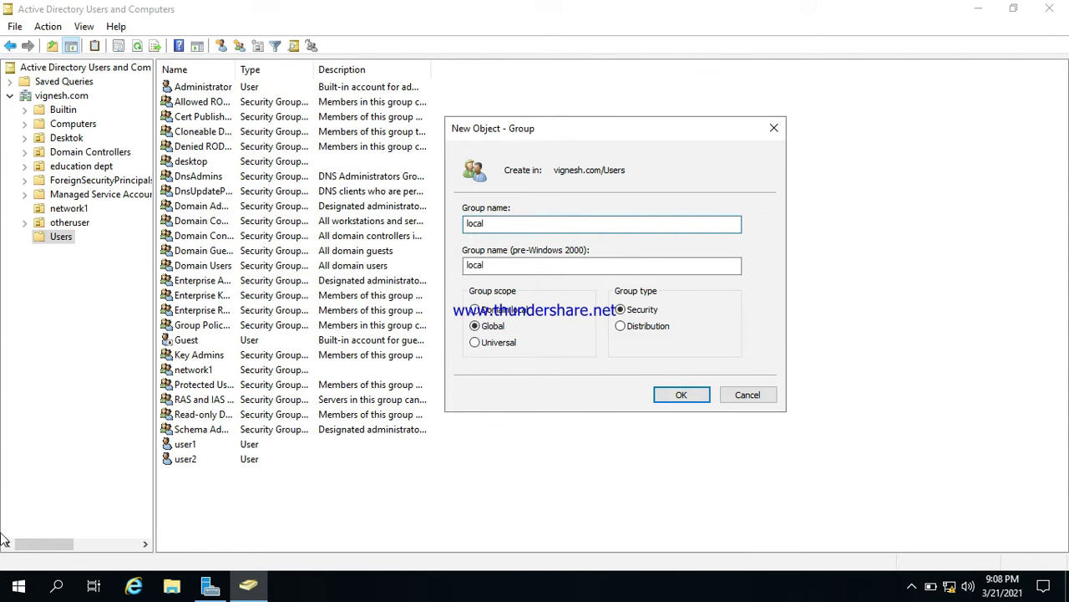
text( admin)
click(682, 398)
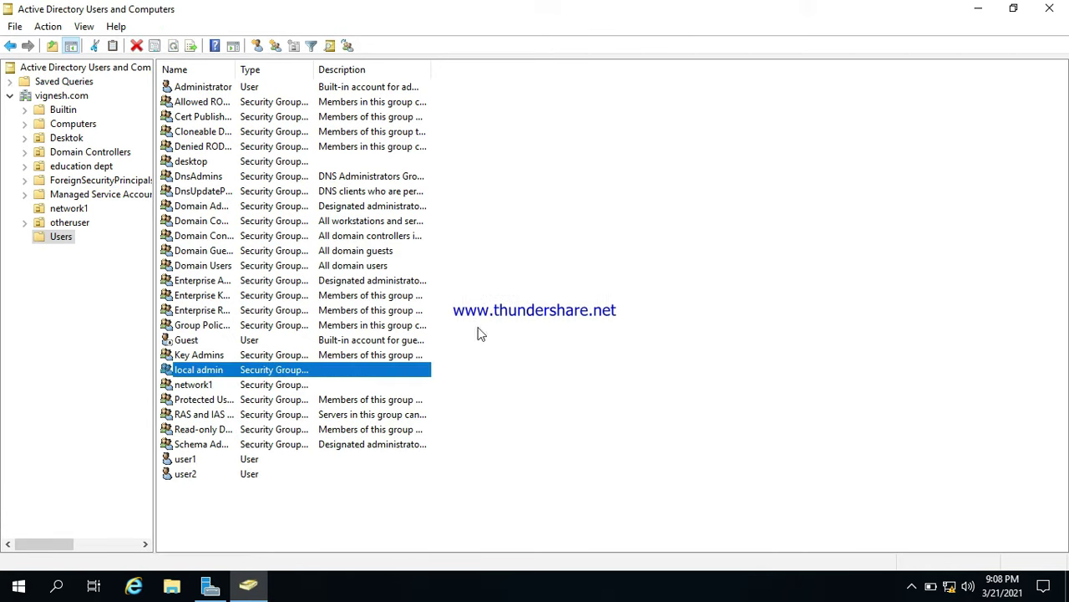
Start a new user in the Users container with first and logon name love1.
right_click(608, 384)
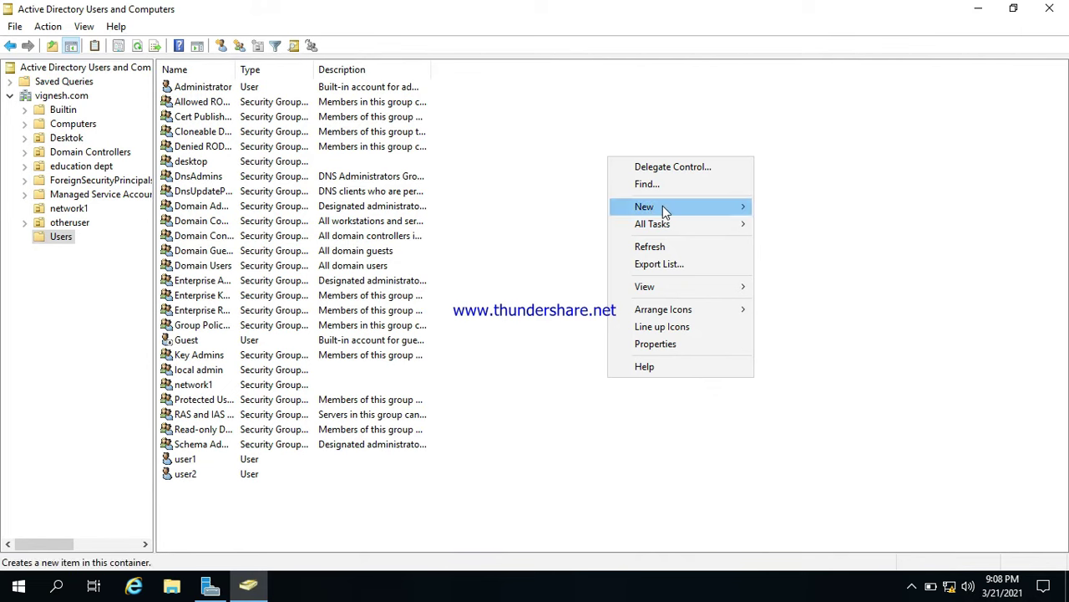
mouse_move(662, 205)
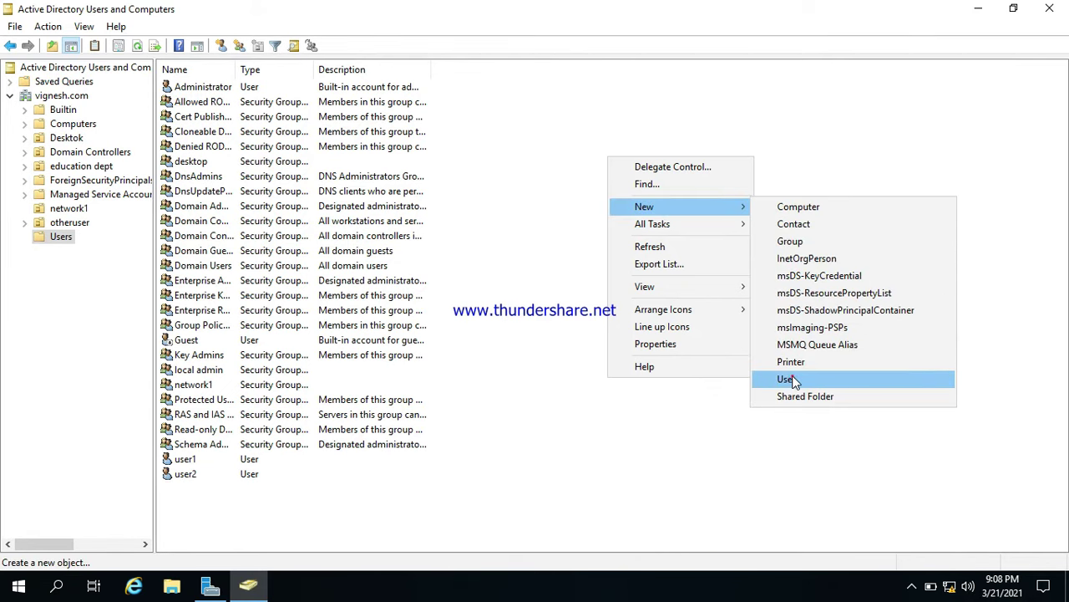
click(790, 379)
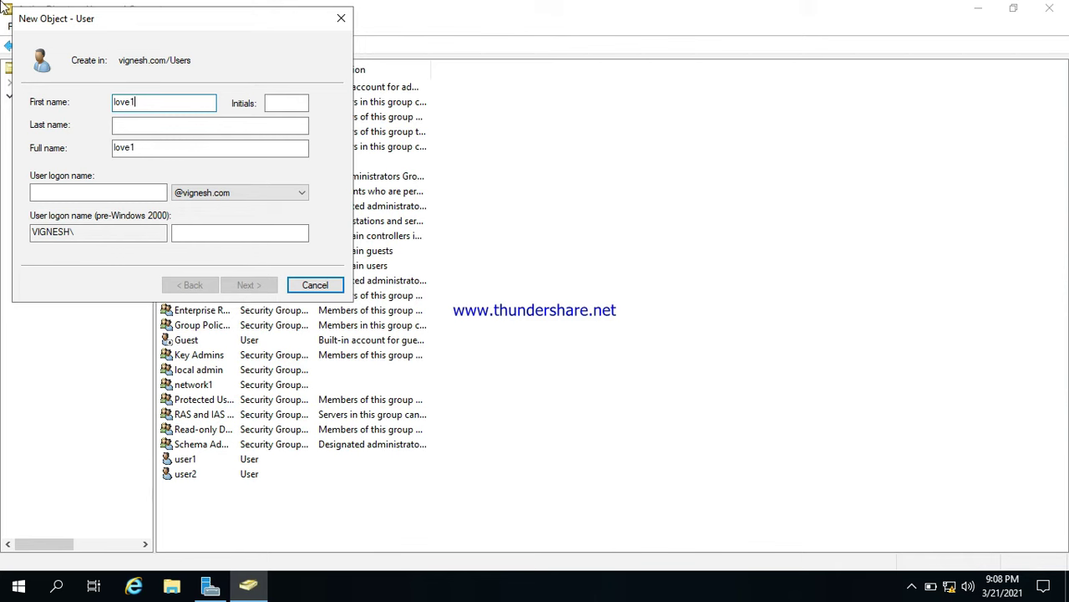
click(134, 196)
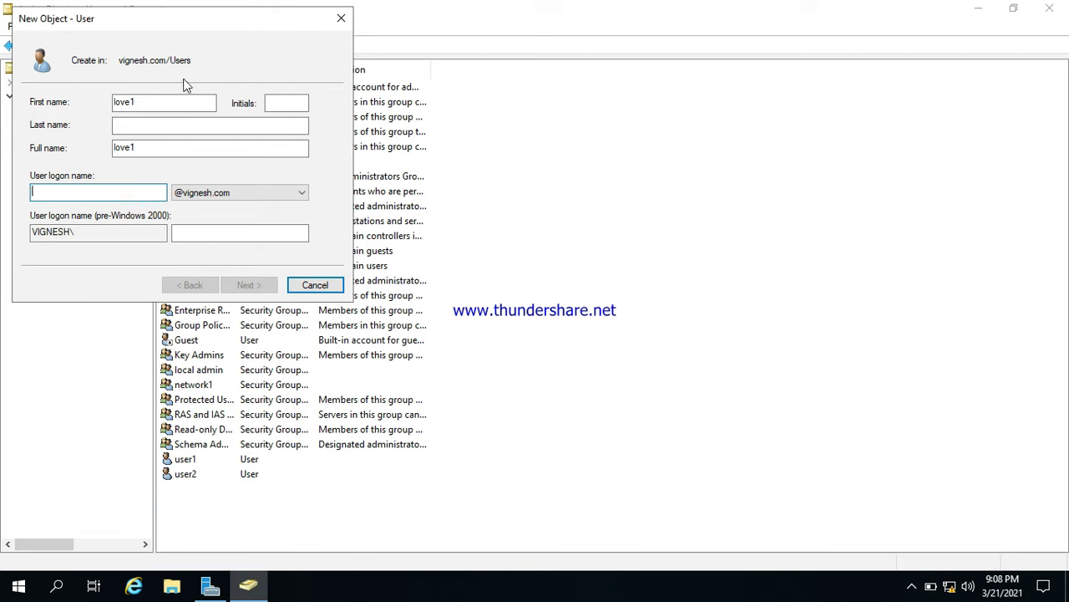
text(love1)
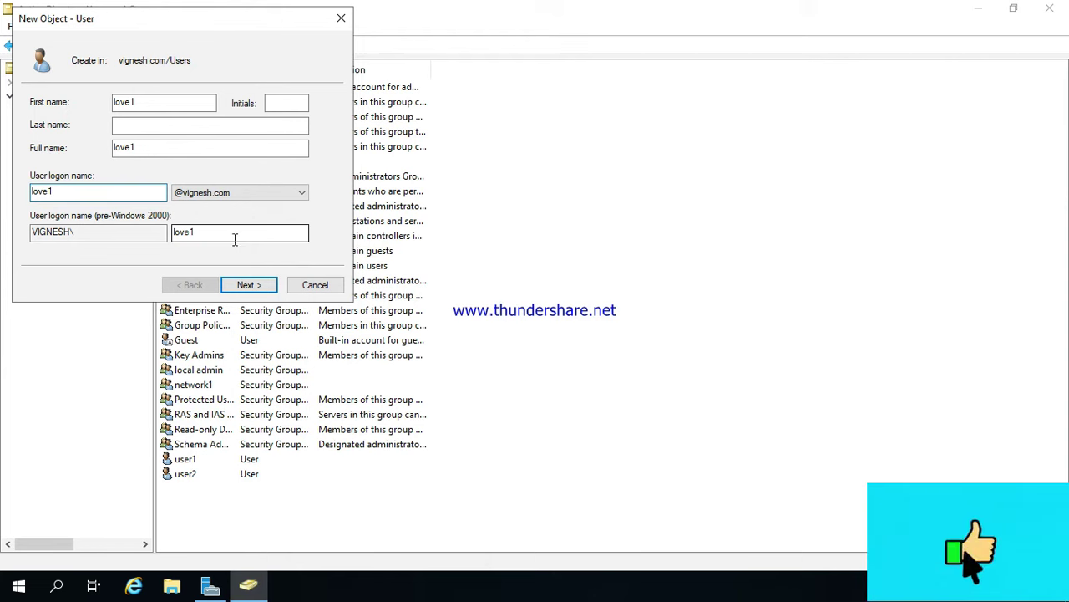
click(249, 285)
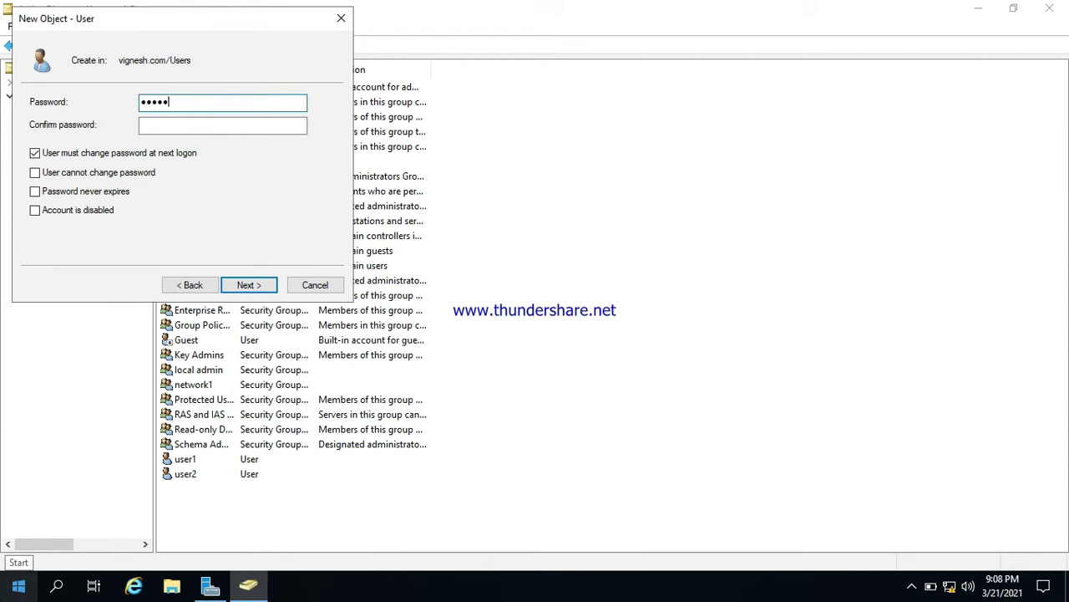
Set and confirm love1's password, drop forced change, block password changes, and finish.
text(1)
key(Tab)
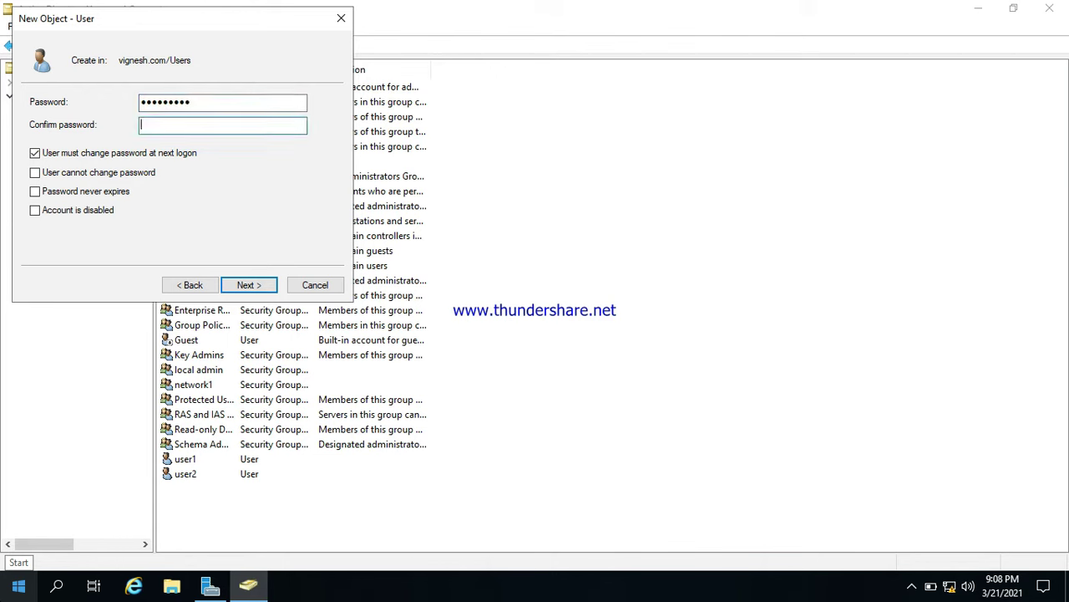
text(P)
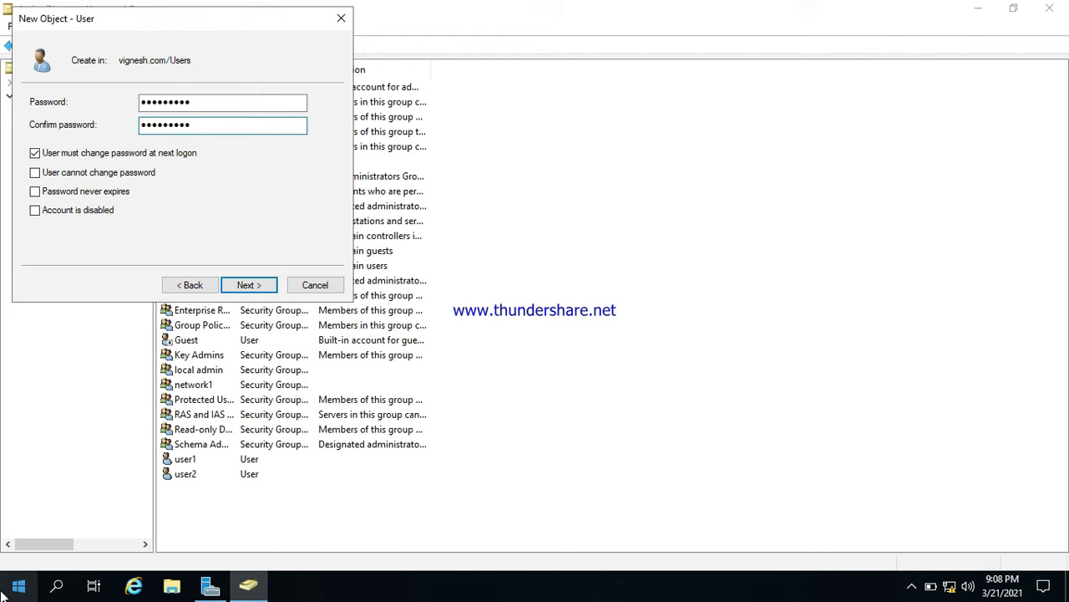
click(48, 157)
click(70, 173)
click(250, 286)
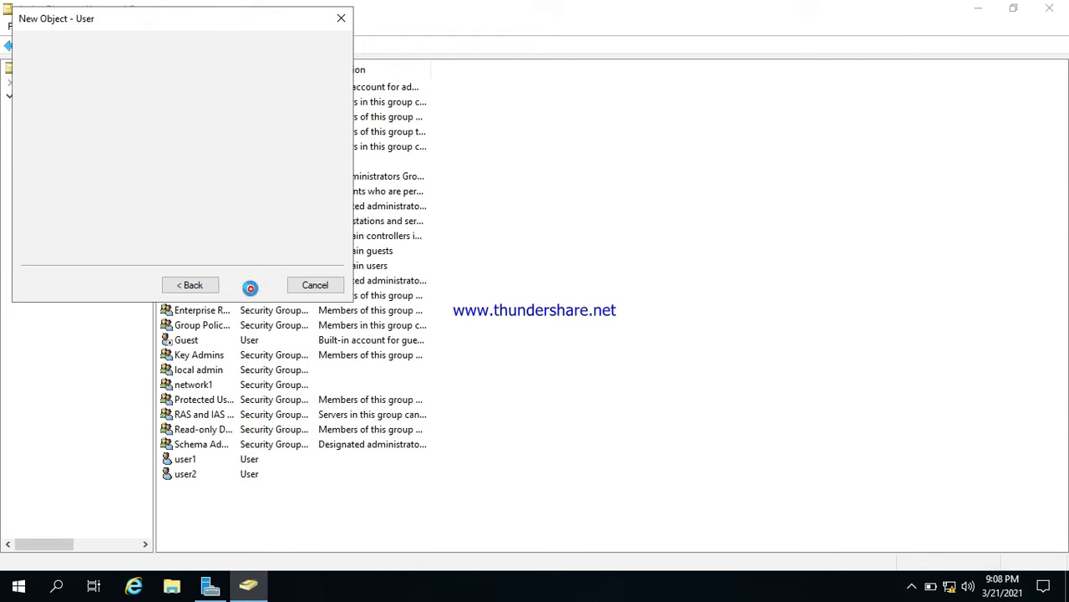
click(250, 285)
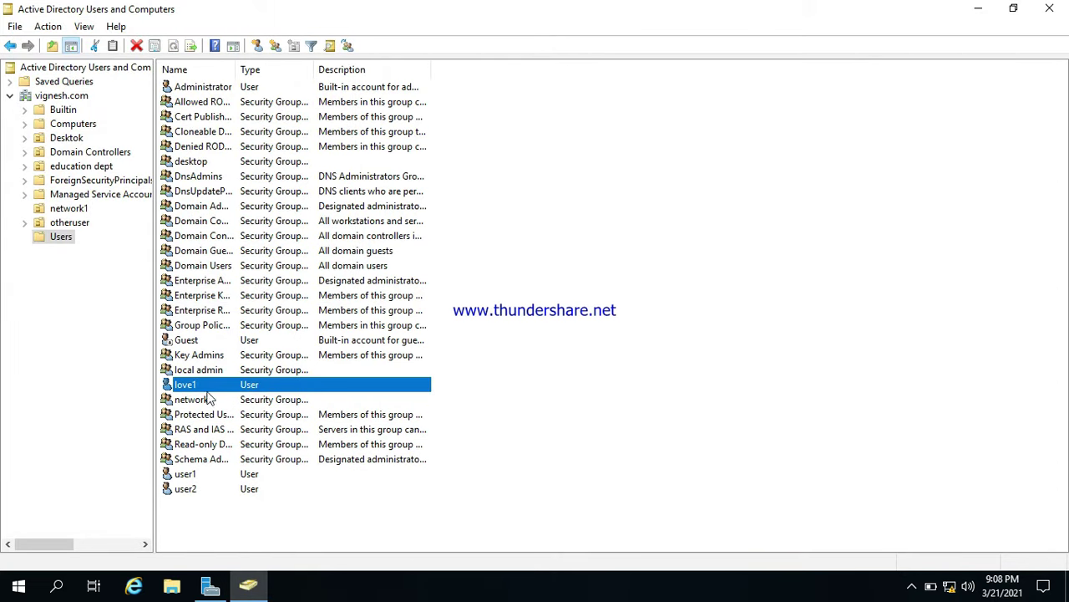
Add love1 to the local admin group from its Member Of properties.
click(196, 372)
click(193, 385)
right_click(204, 391)
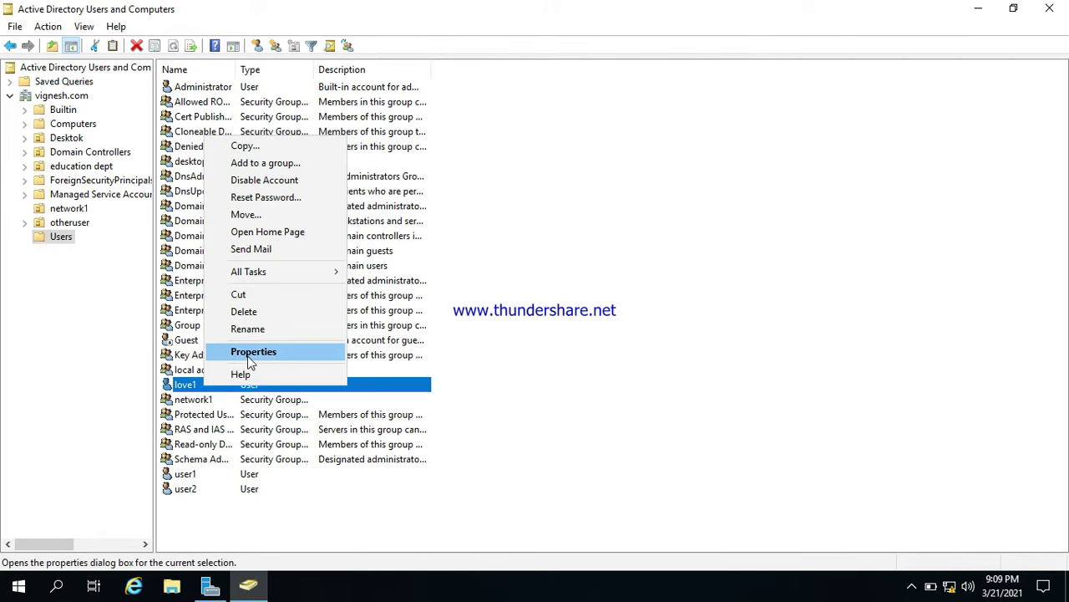
click(249, 358)
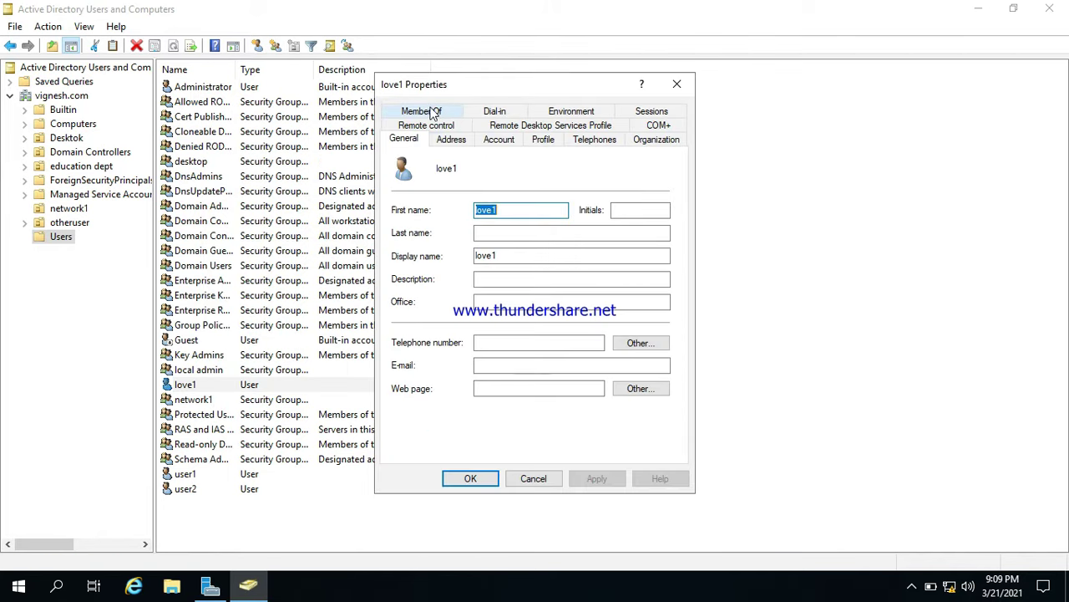
click(427, 111)
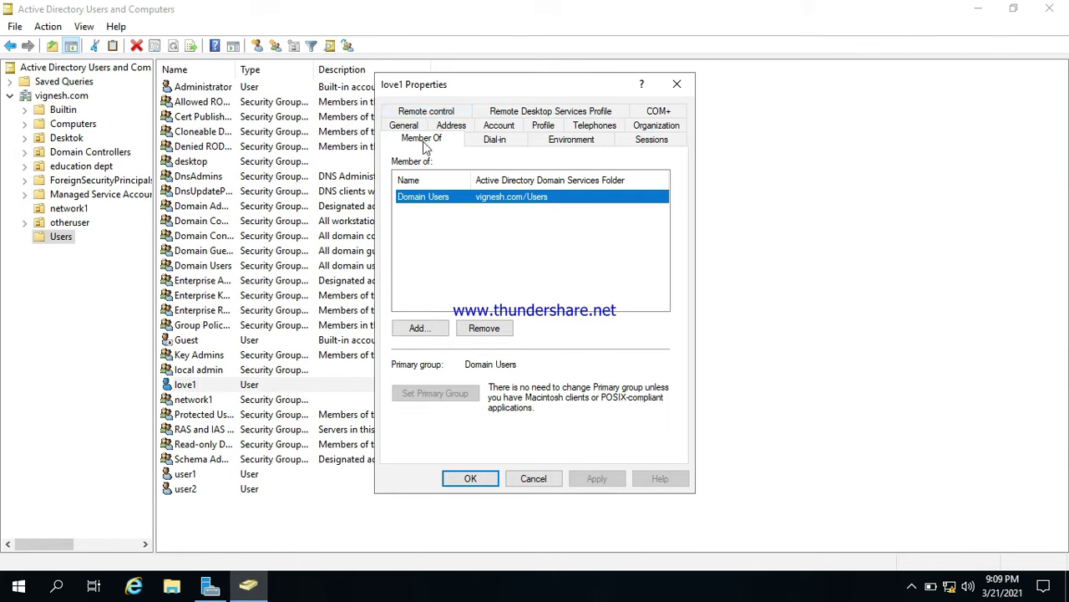
click(424, 329)
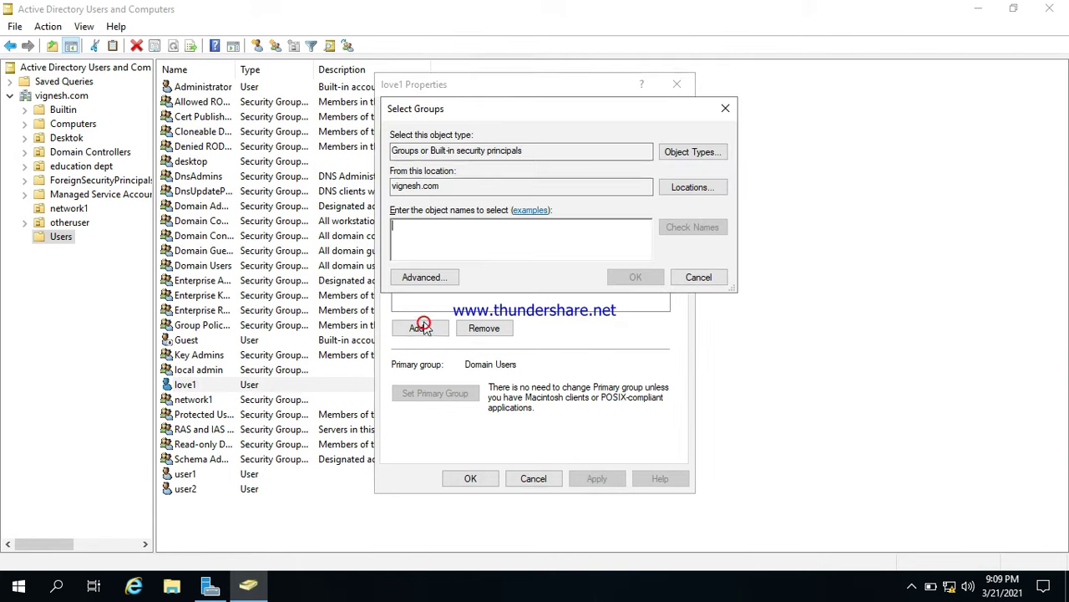
click(400, 276)
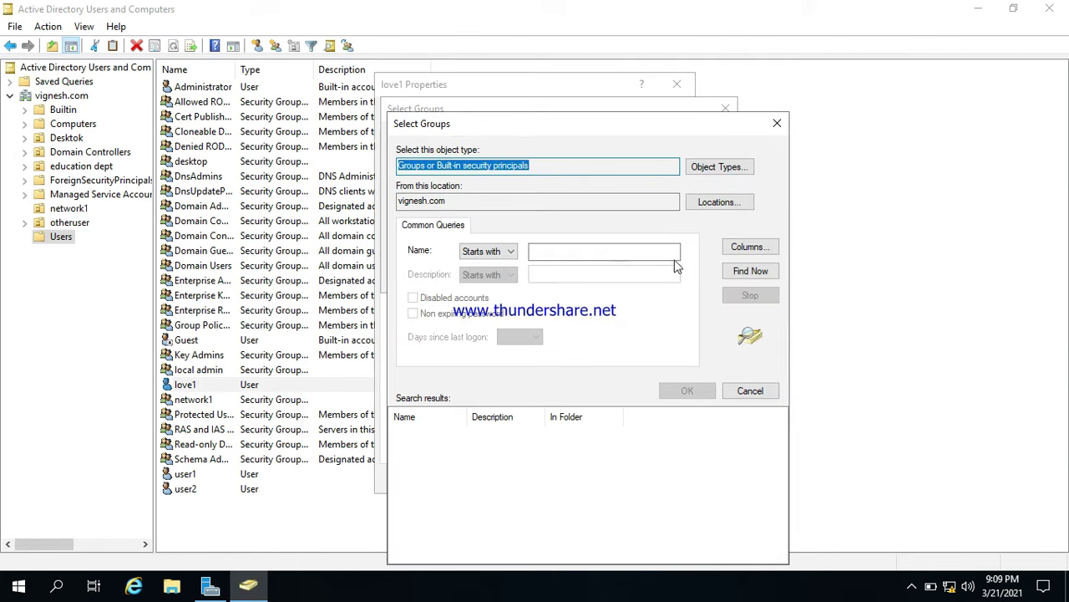
click(749, 271)
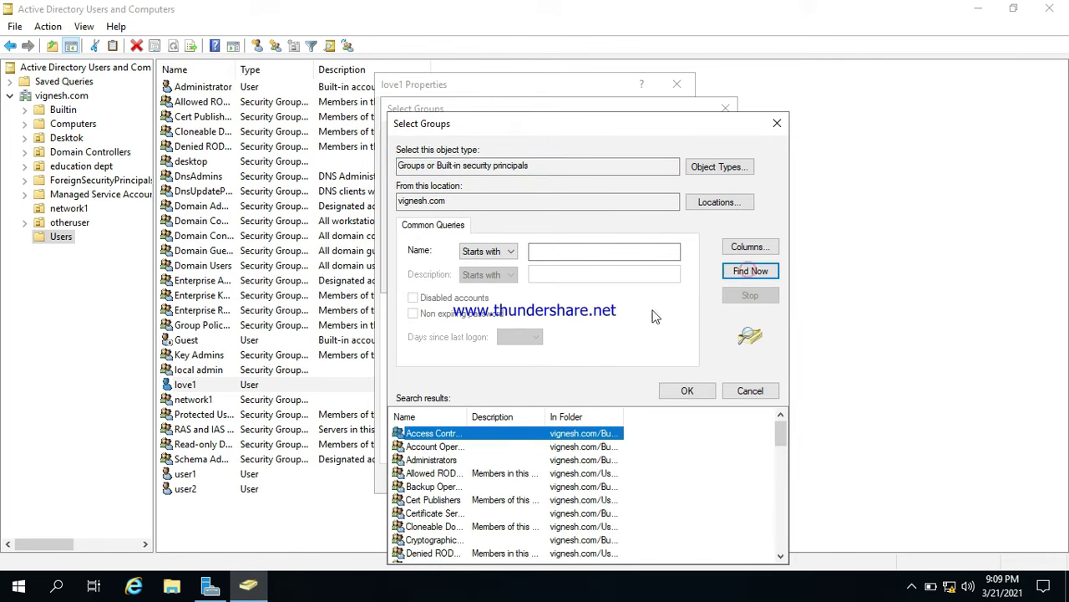
click(436, 513)
key(l)
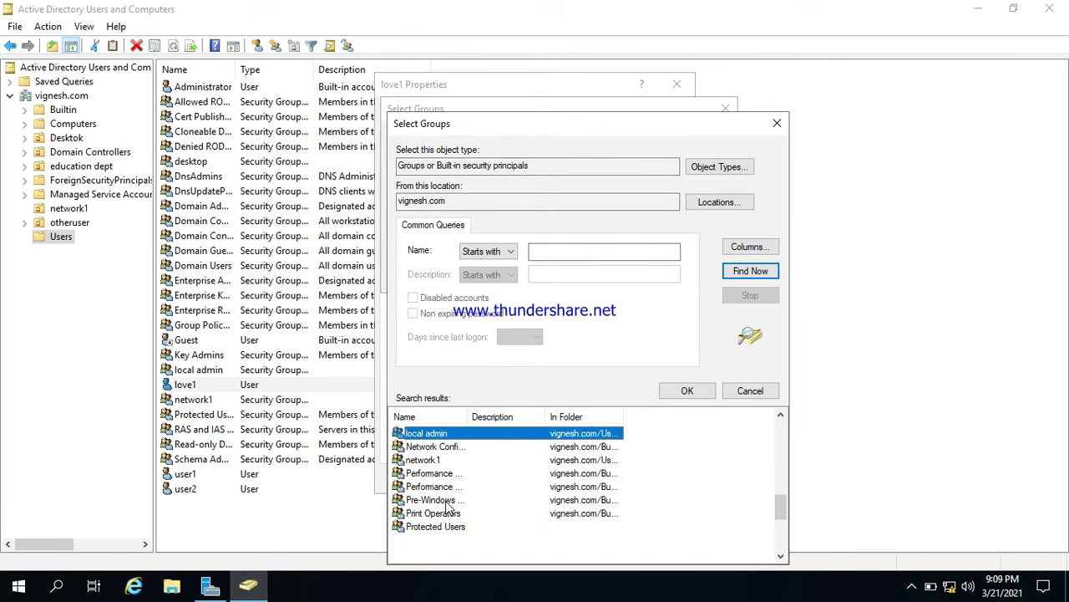
double_click(426, 434)
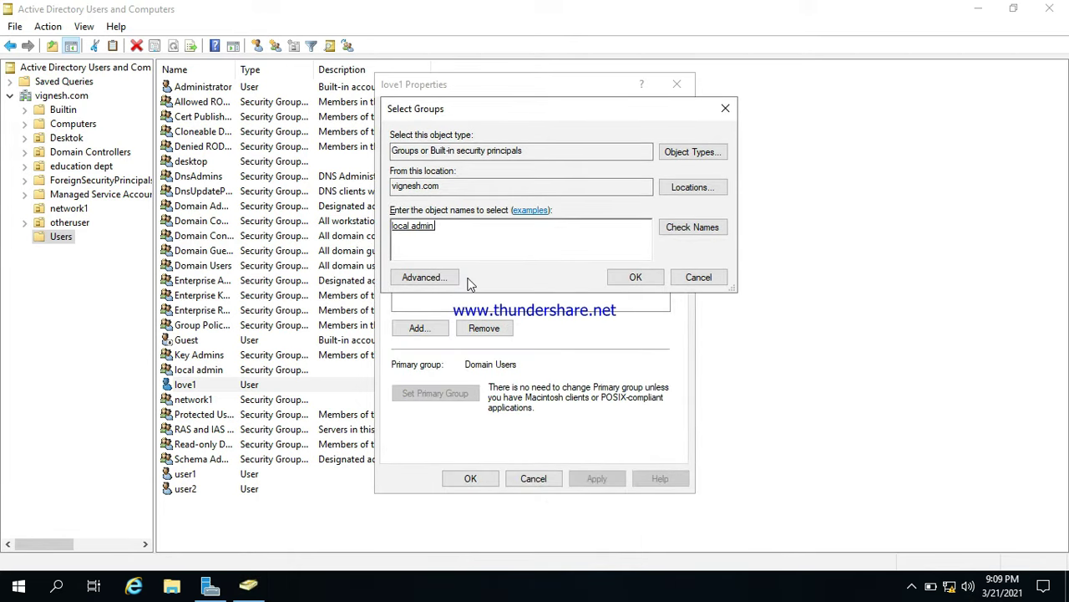
click(635, 276)
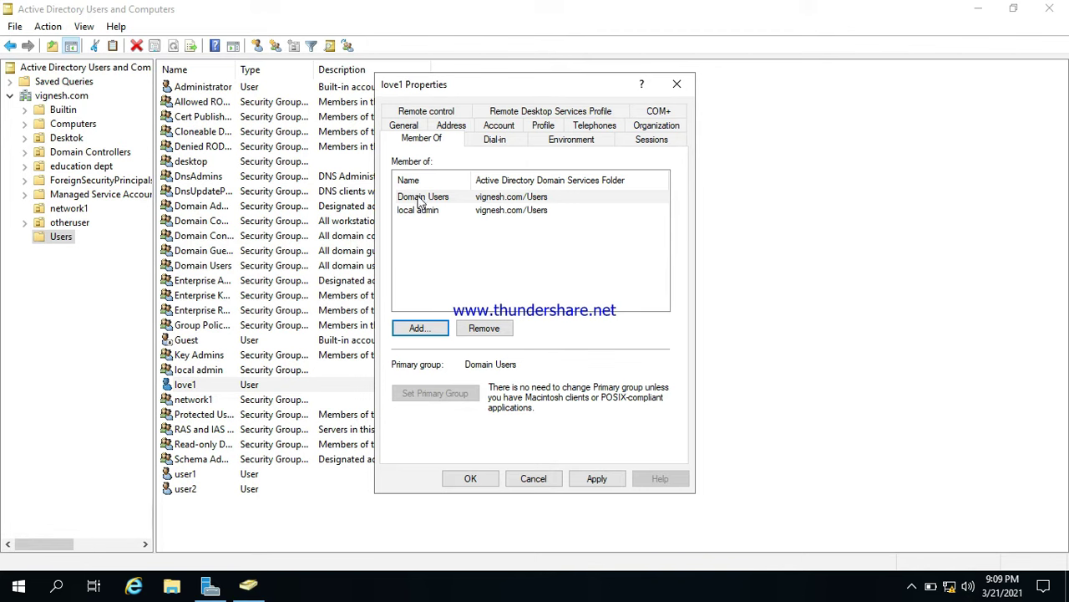
Make local admin love1's primary group, remove Domain Users, and save the changes.
click(419, 210)
click(417, 392)
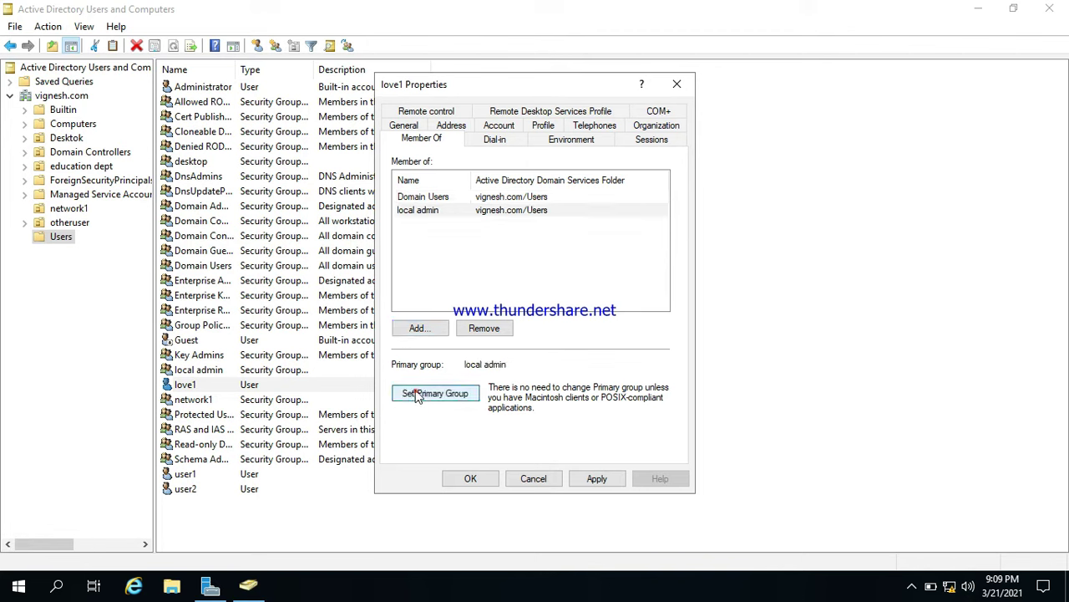
click(445, 200)
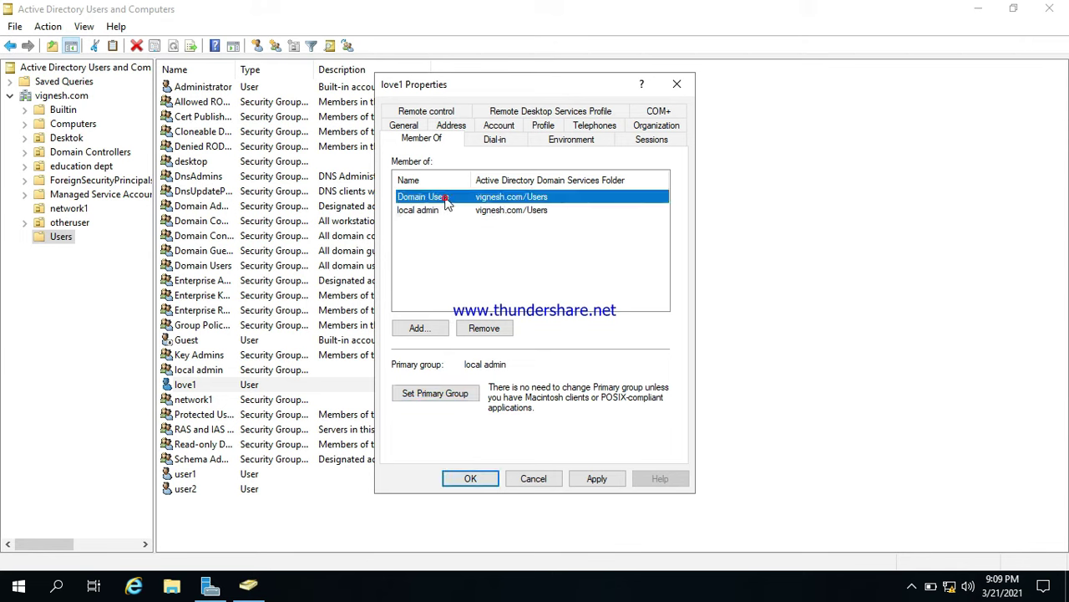
click(469, 328)
click(585, 351)
click(598, 486)
click(473, 478)
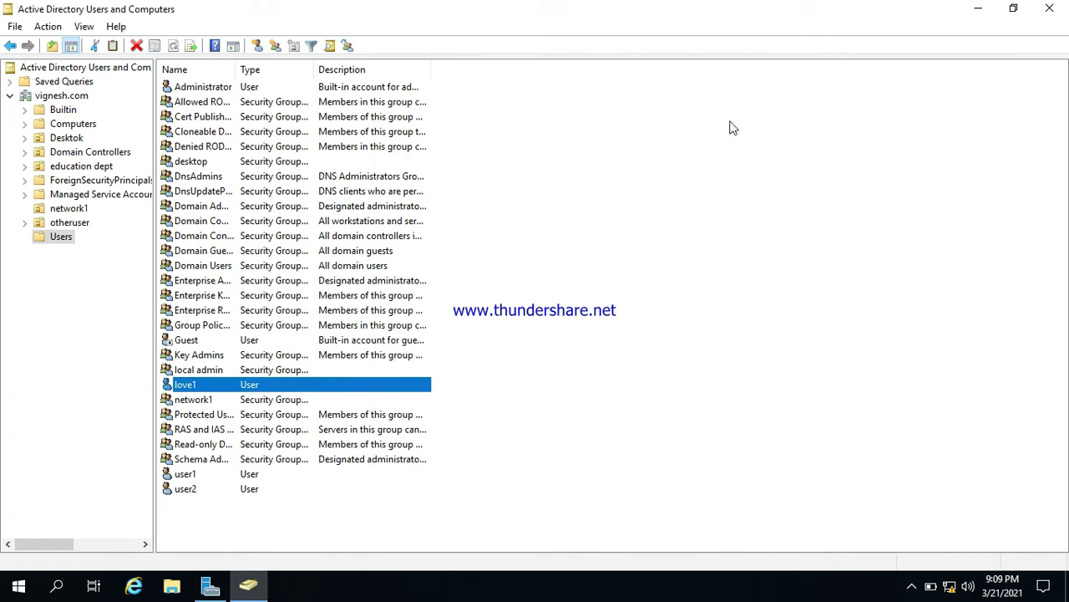
click(1050, 9)
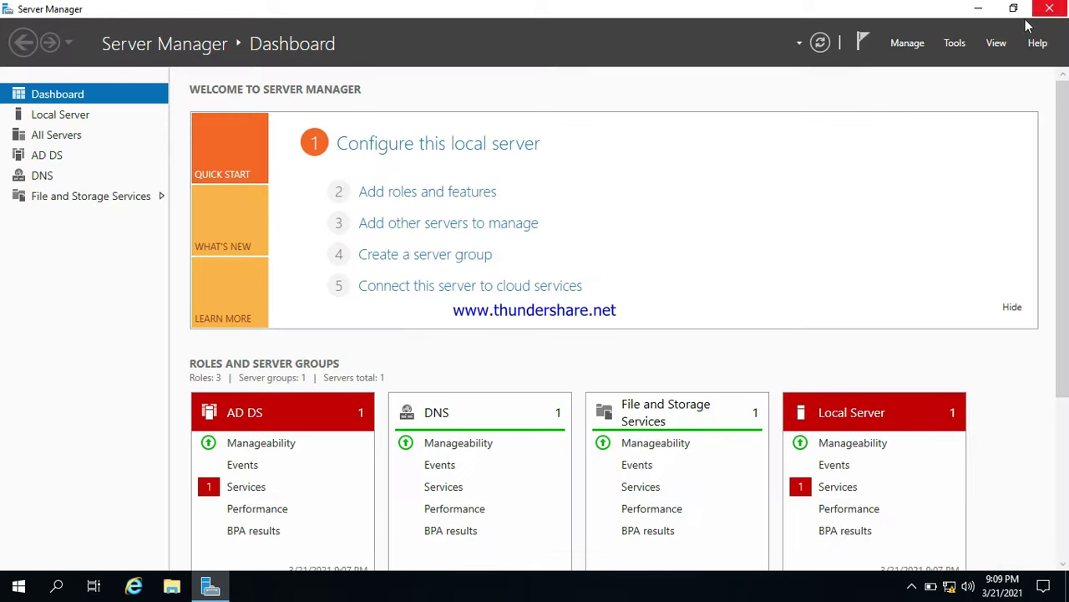
click(961, 44)
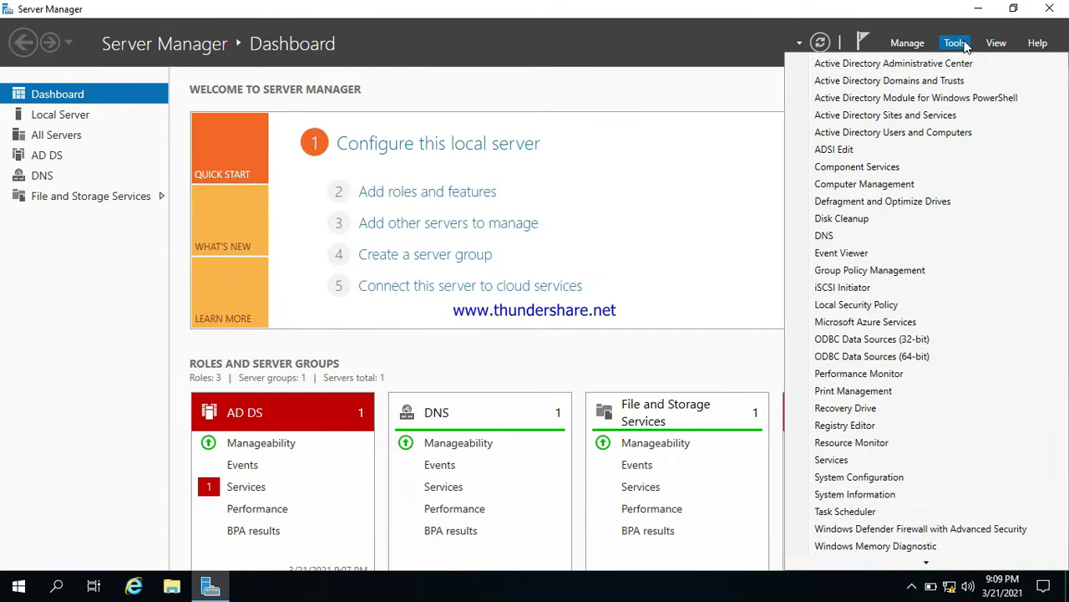
click(863, 132)
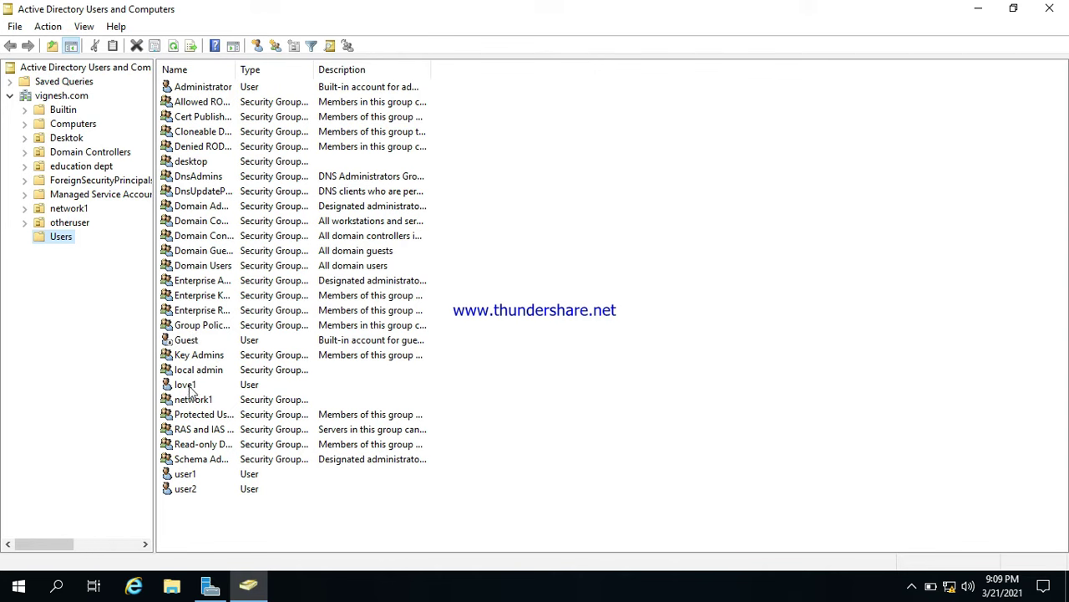
click(206, 369)
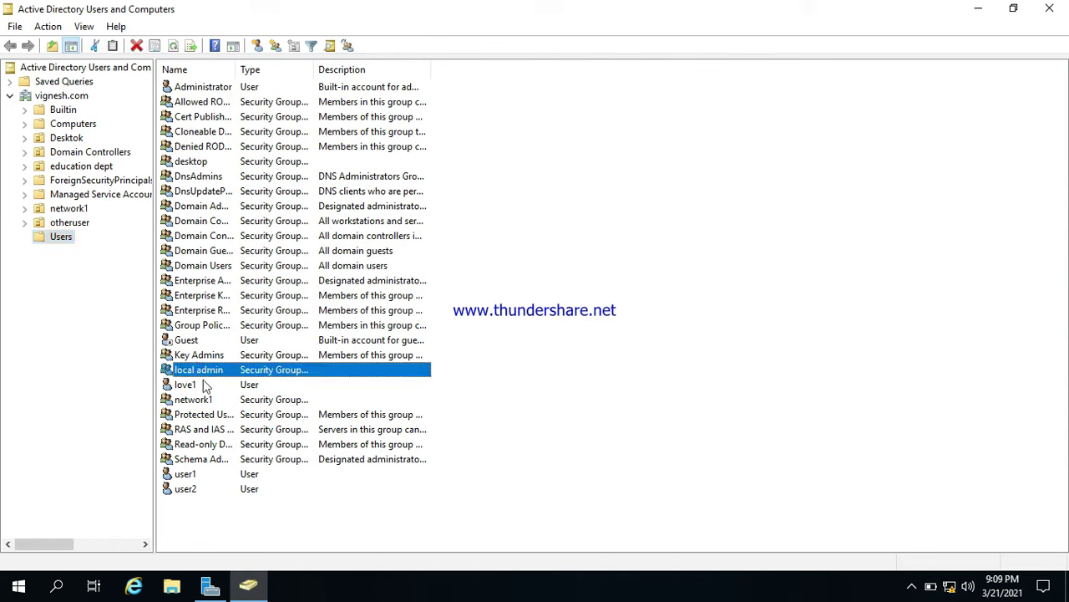
double_click(211, 372)
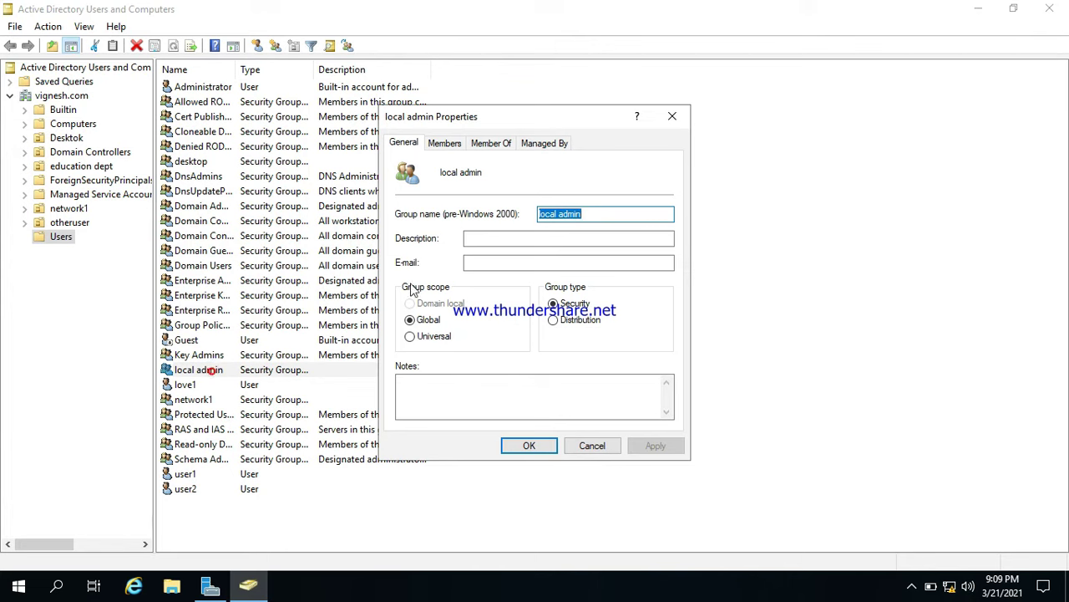
click(445, 143)
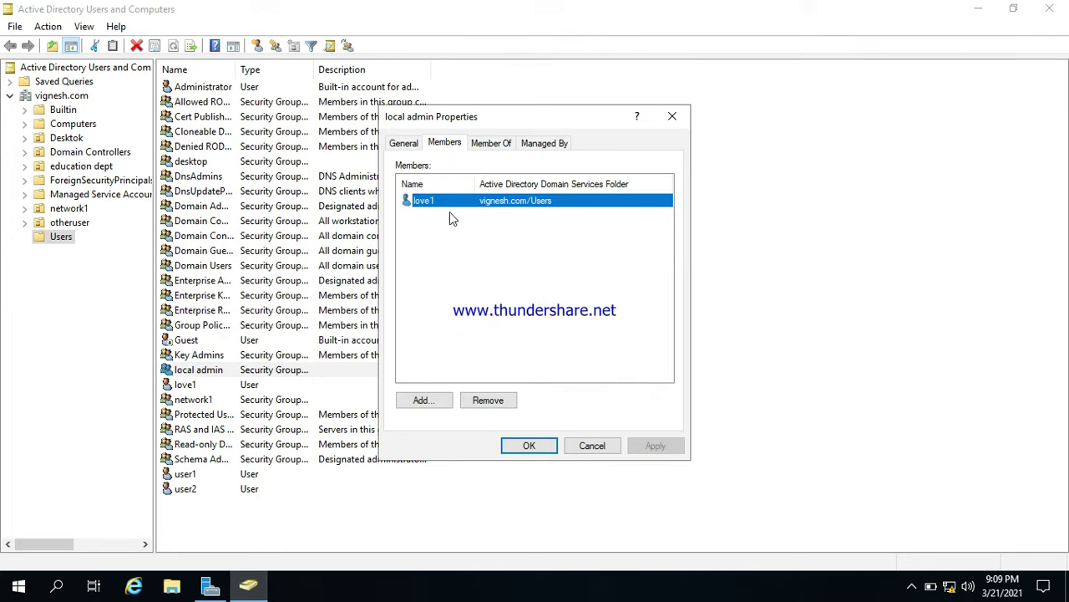
click(528, 445)
click(1050, 9)
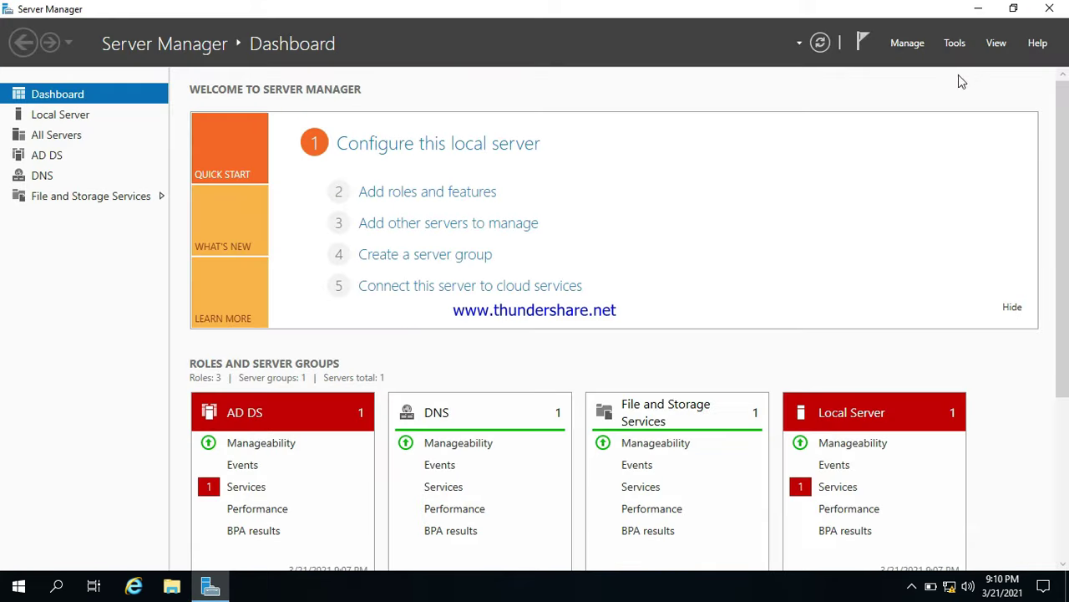
Create a GPO named 'local admin' linked to the vignesh.com domain.
click(965, 49)
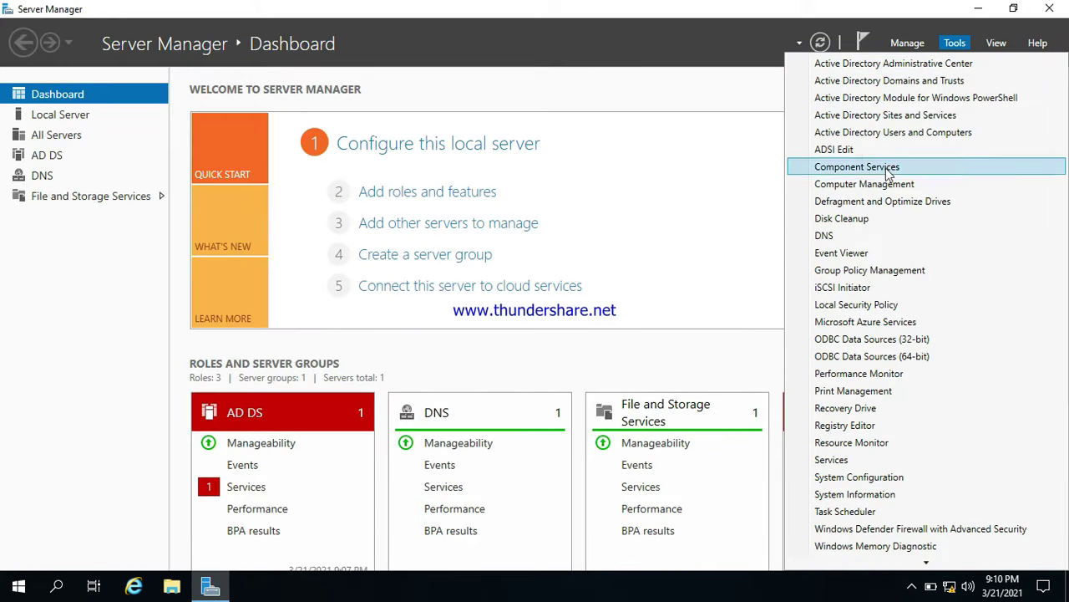
click(852, 271)
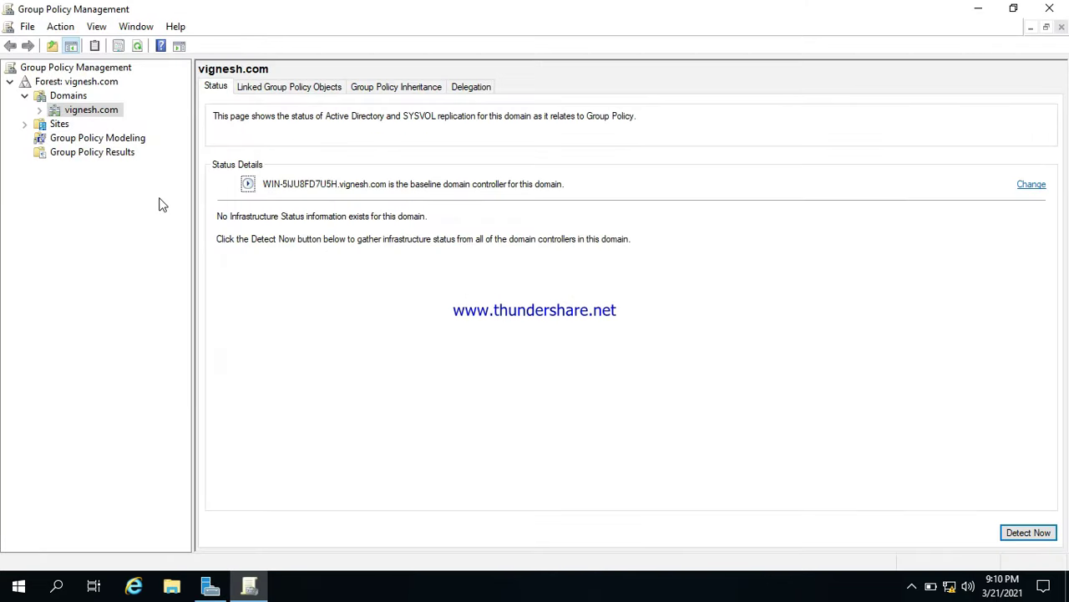
right_click(76, 109)
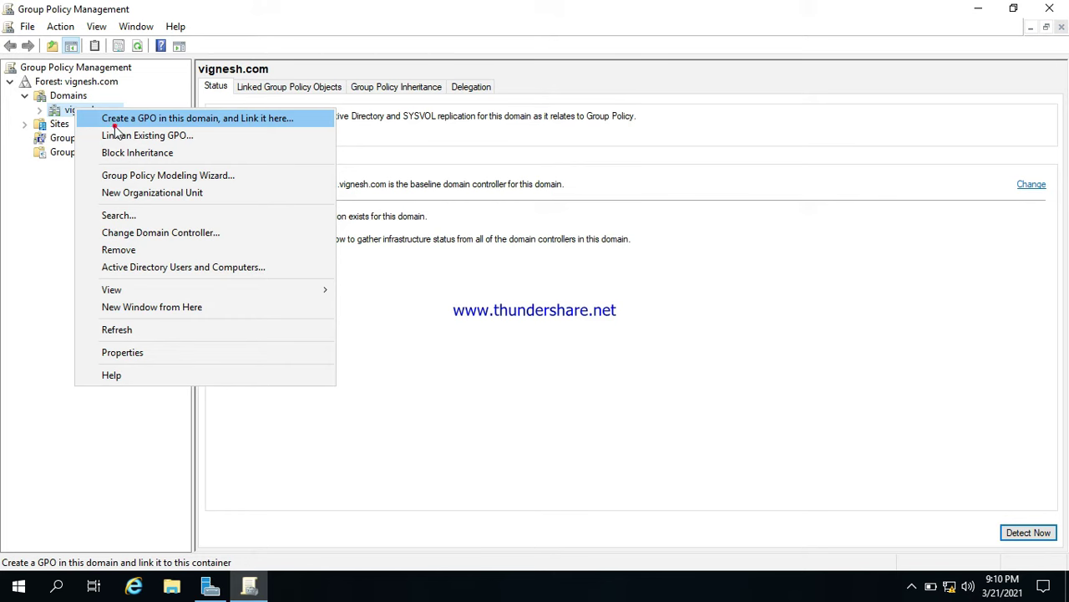
click(114, 125)
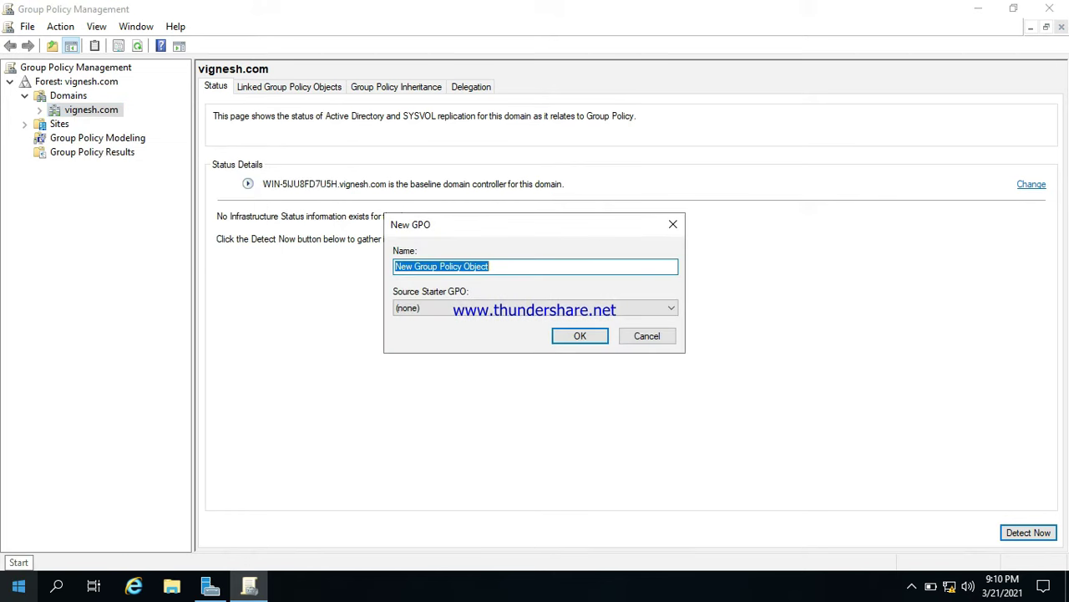
key(BackSpace)
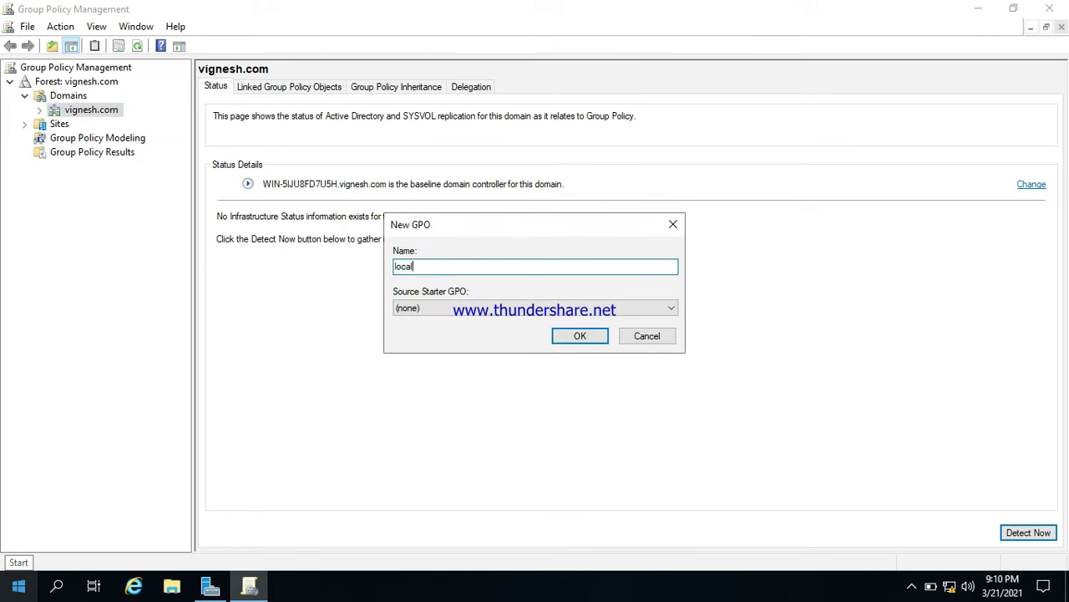
text(local admin)
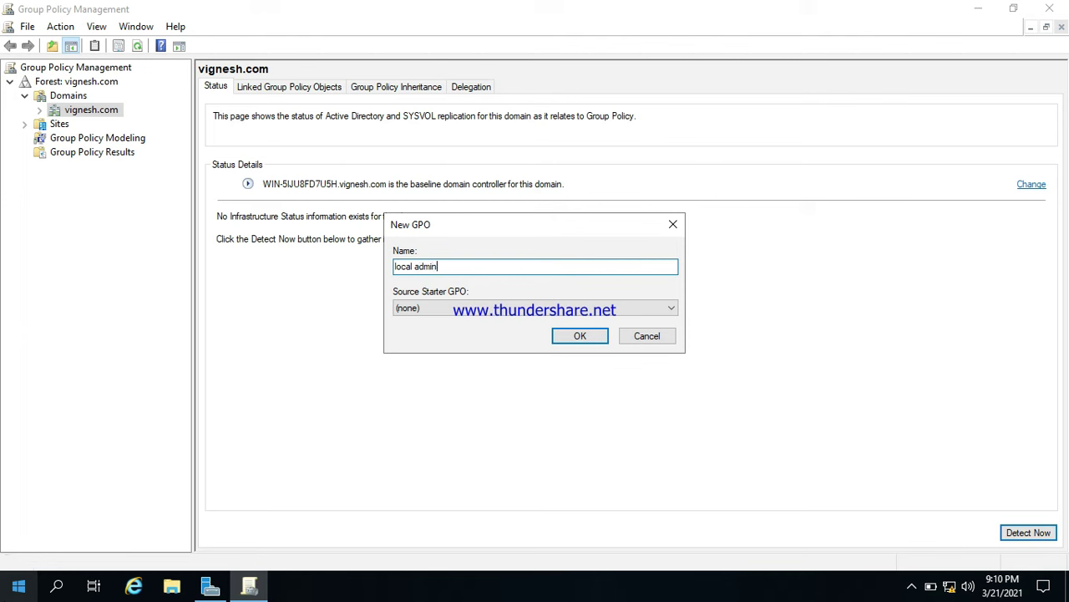
click(585, 335)
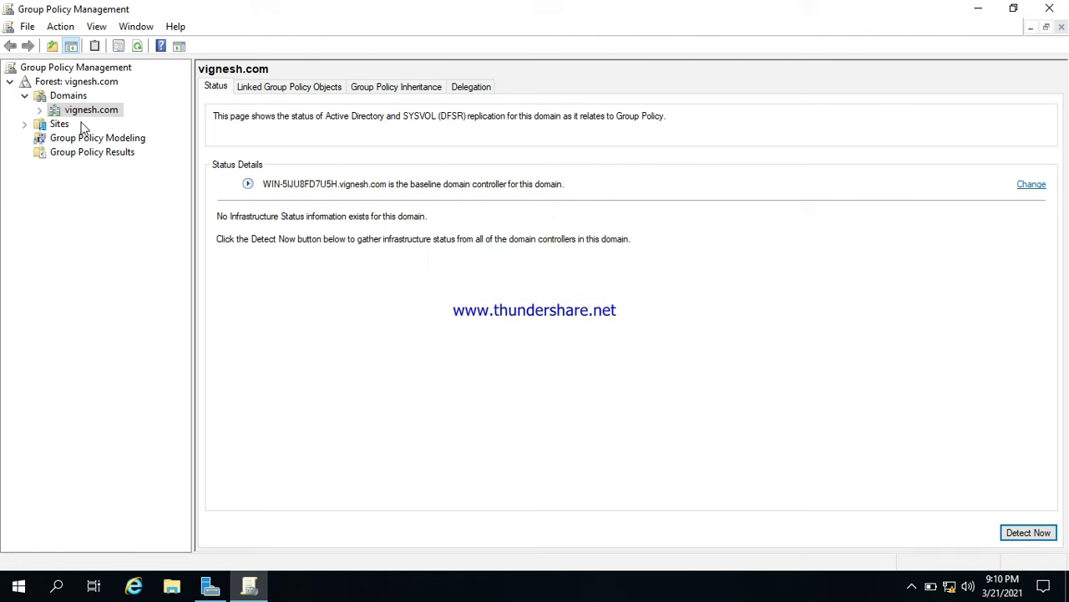
Open the local admin GPO for editing.
click(39, 109)
click(100, 152)
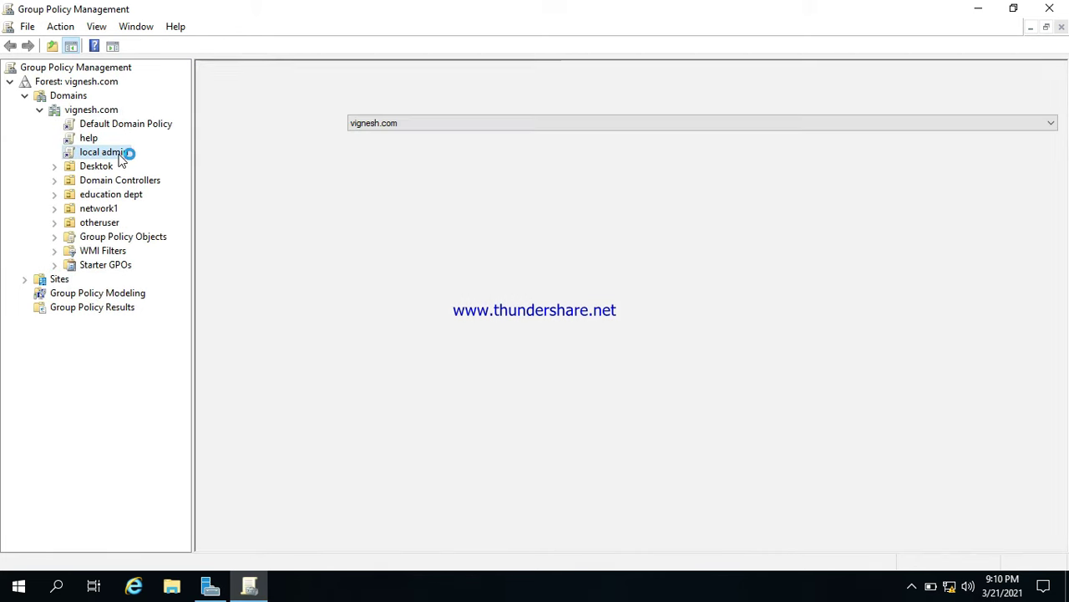
right_click(121, 157)
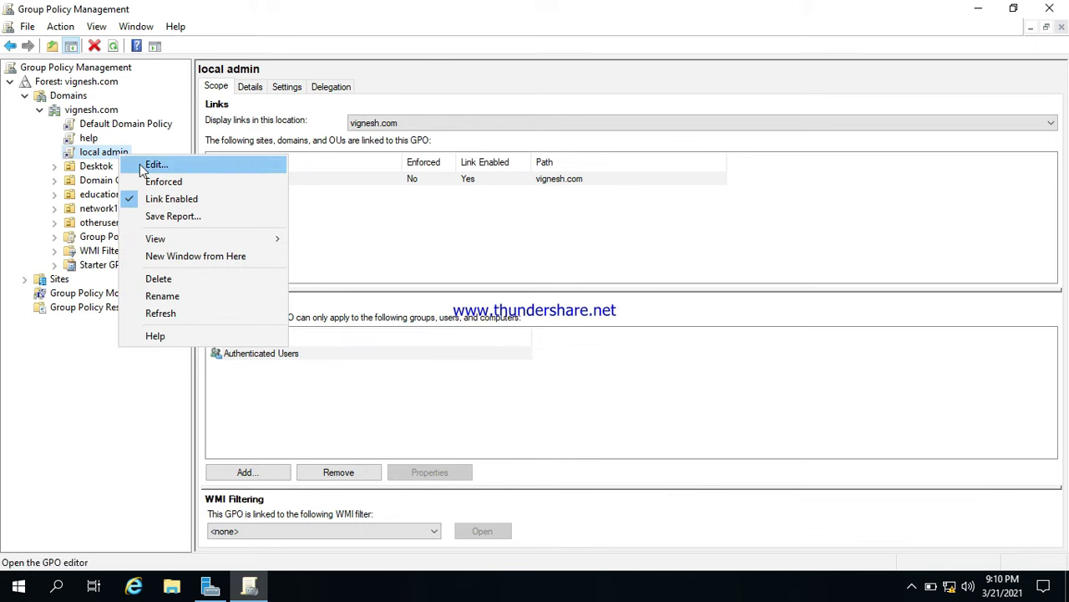
click(140, 167)
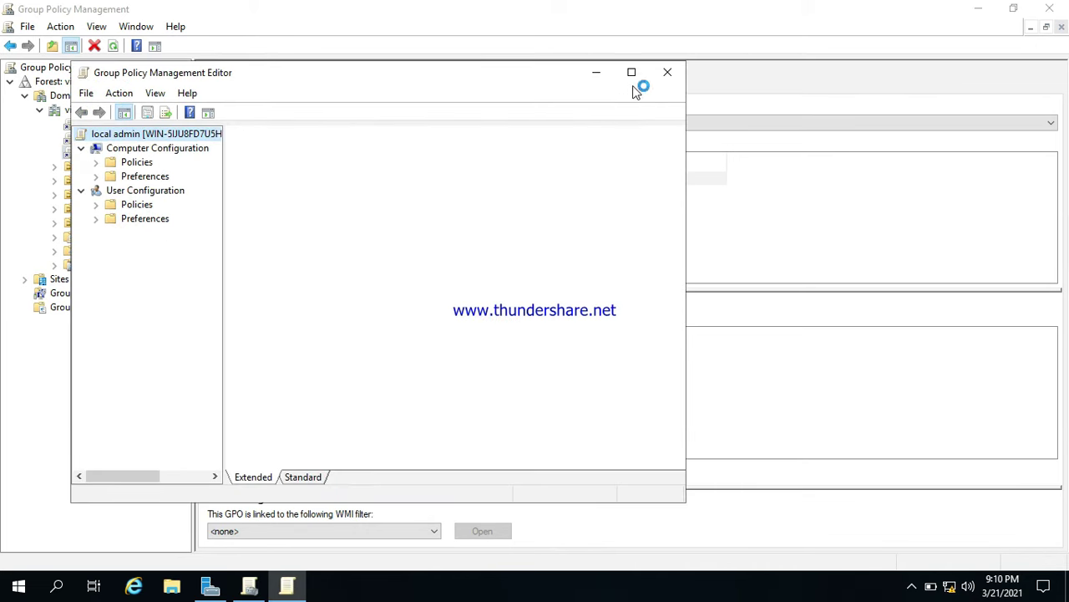
Expand Computer Configuration > Policies > Windows Settings > Security Settings and select Restricted Groups.
click(632, 74)
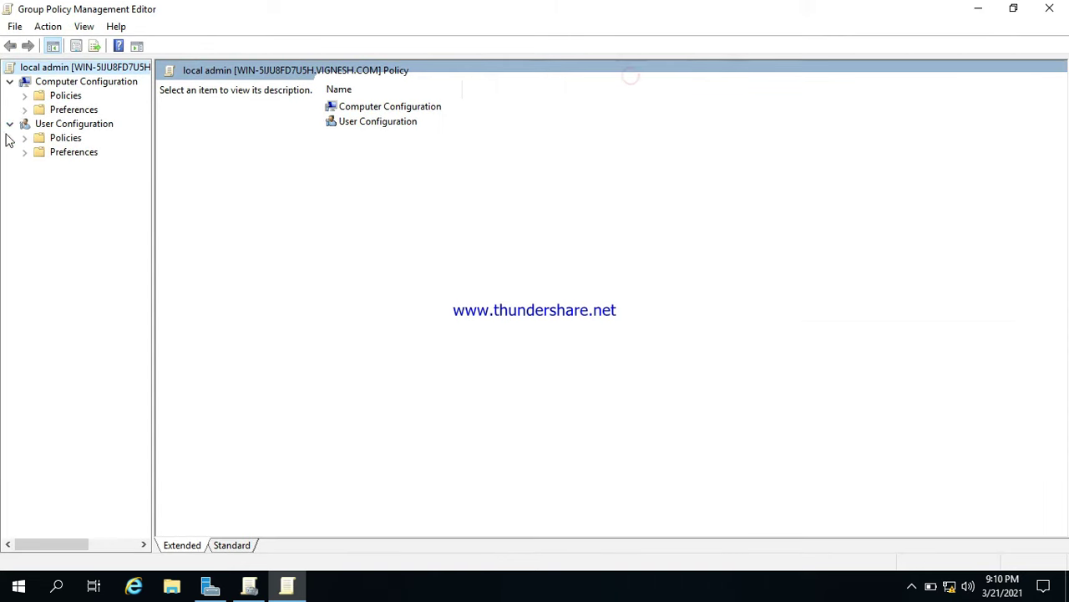
click(29, 109)
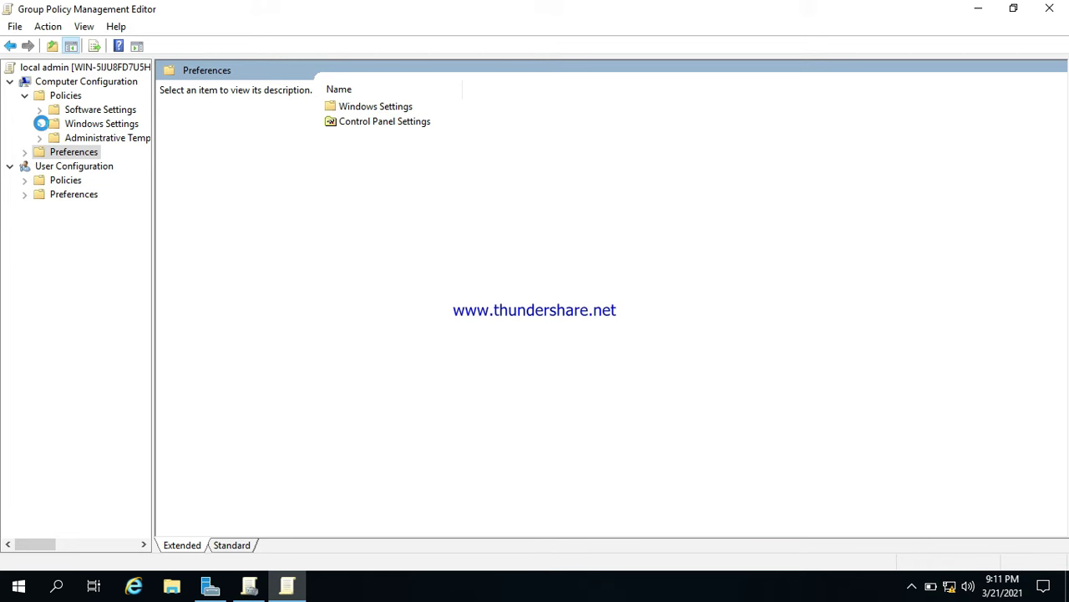
click(40, 124)
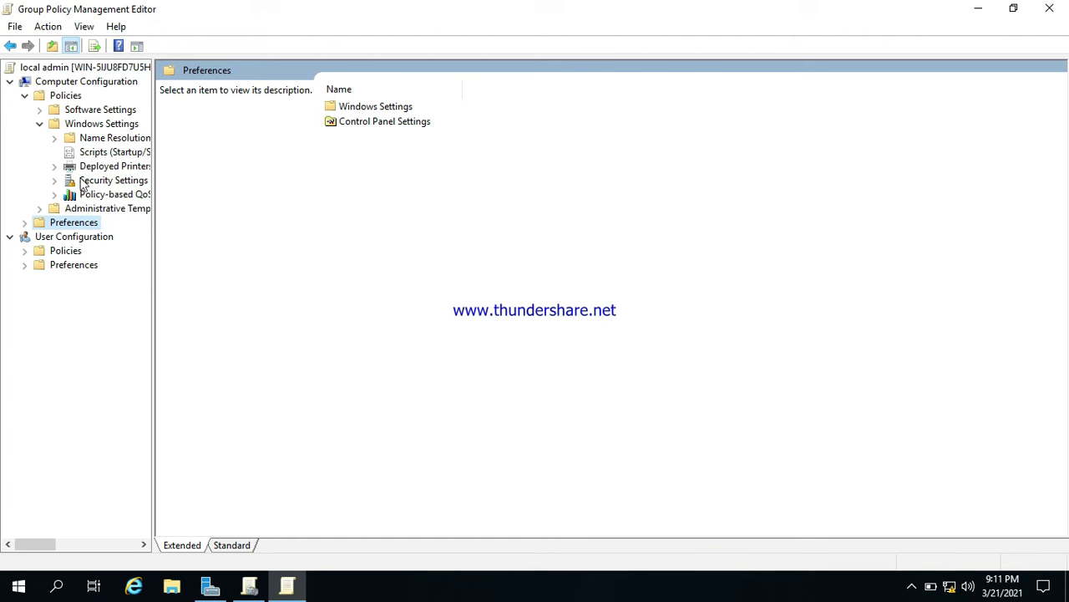
click(55, 180)
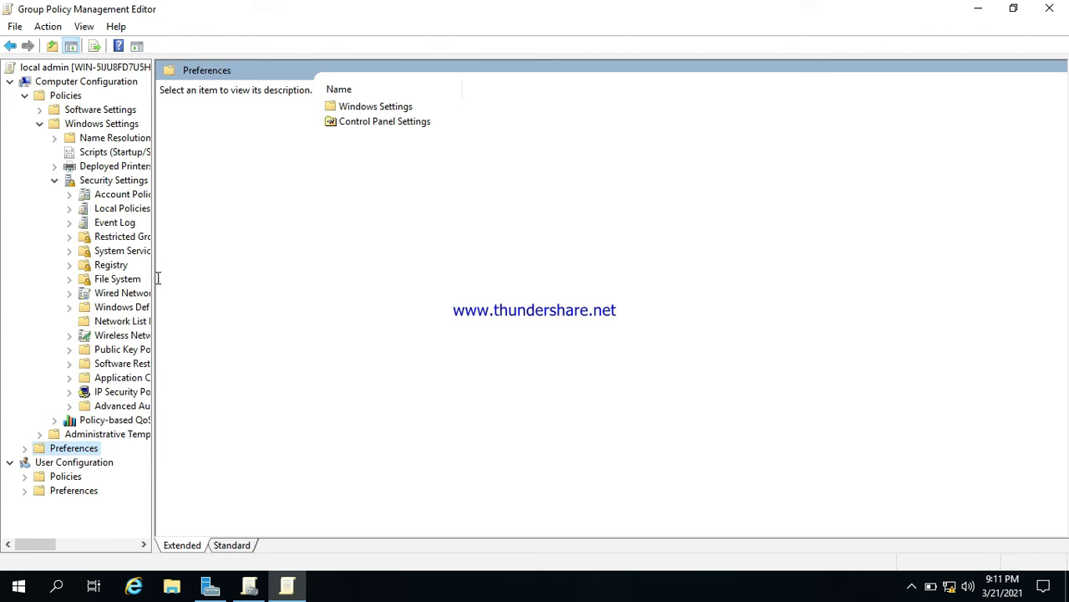
drag(153, 278, 246, 291)
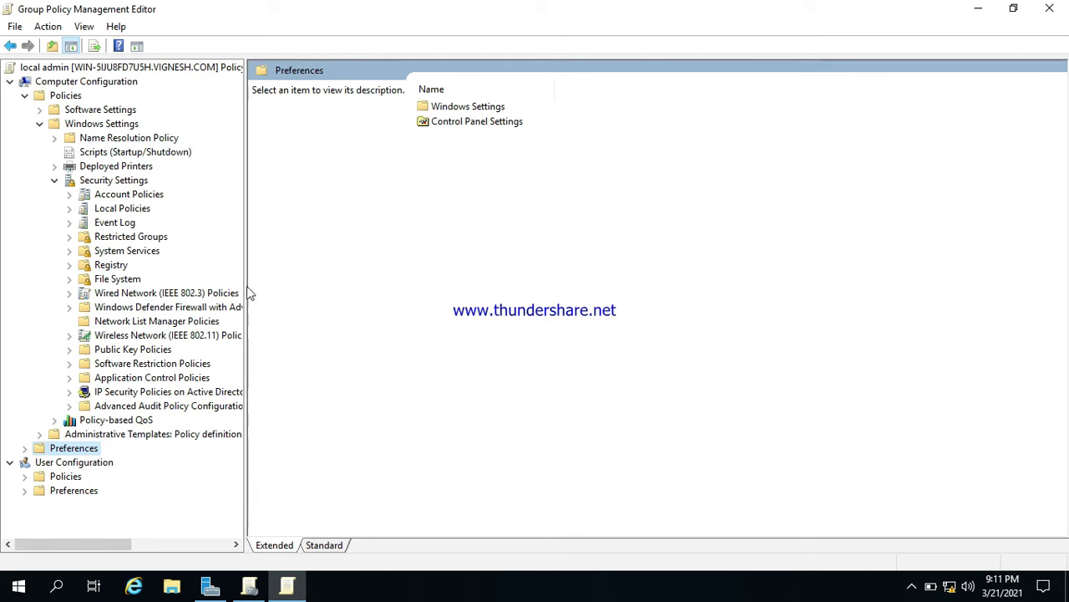
click(131, 236)
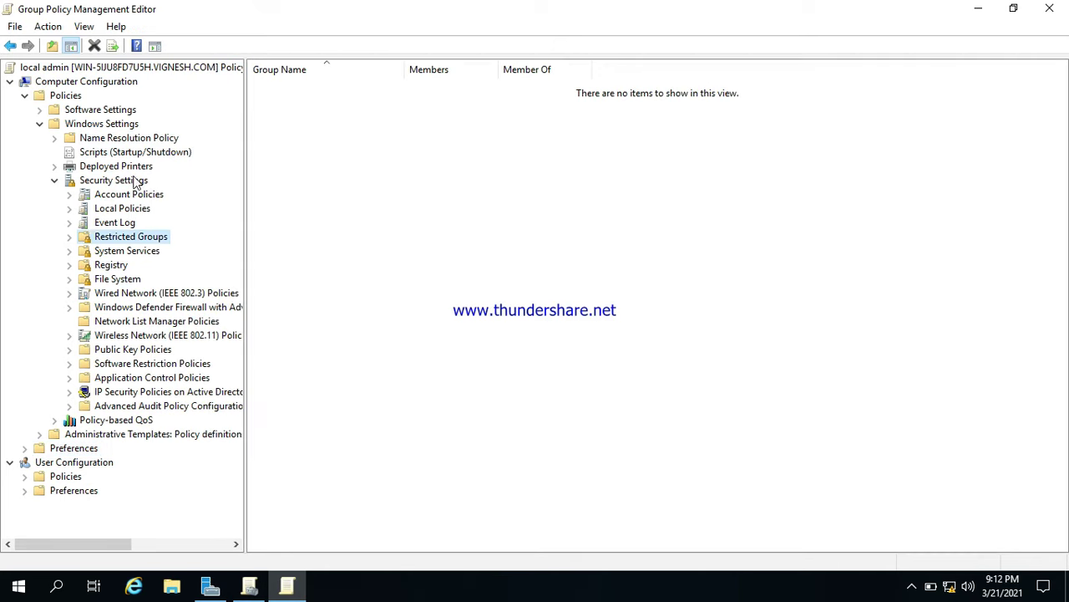
Start adding a restricted group and open the advanced domain group search.
right_click(138, 241)
click(126, 239)
right_click(130, 240)
click(160, 262)
click(641, 274)
click(458, 426)
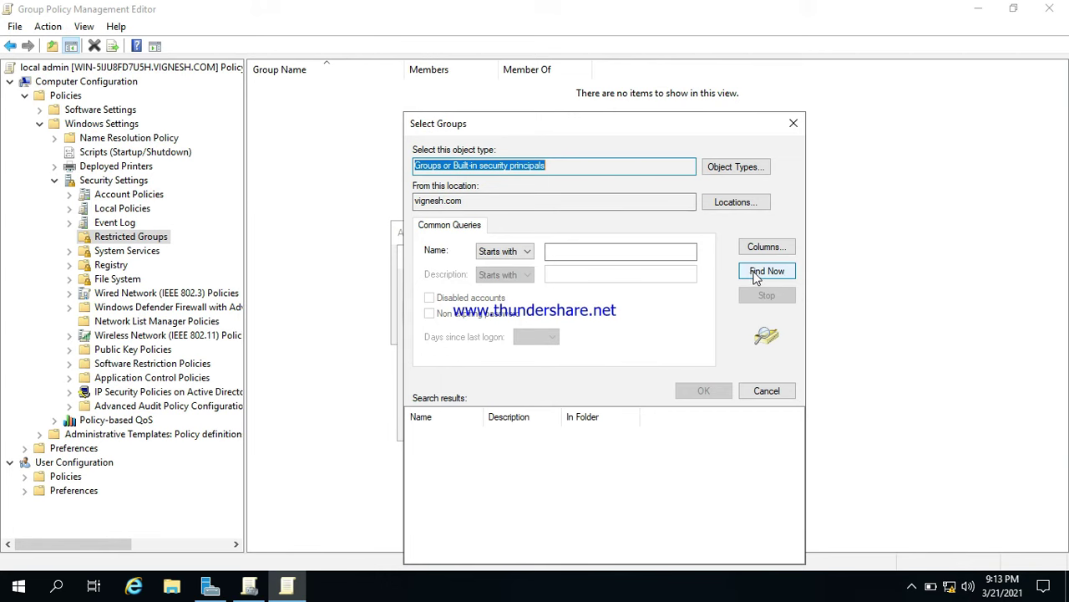
Find the local admin group among domain groups and add it to Restricted Groups.
click(759, 274)
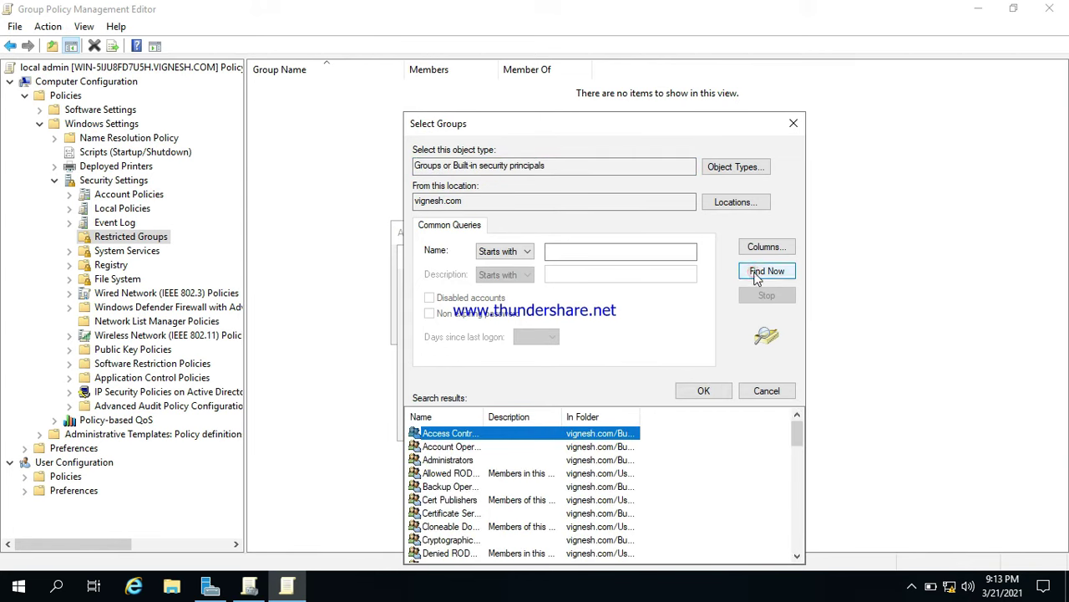
scroll(471, 481, down, 1)
click(470, 478)
key(l)
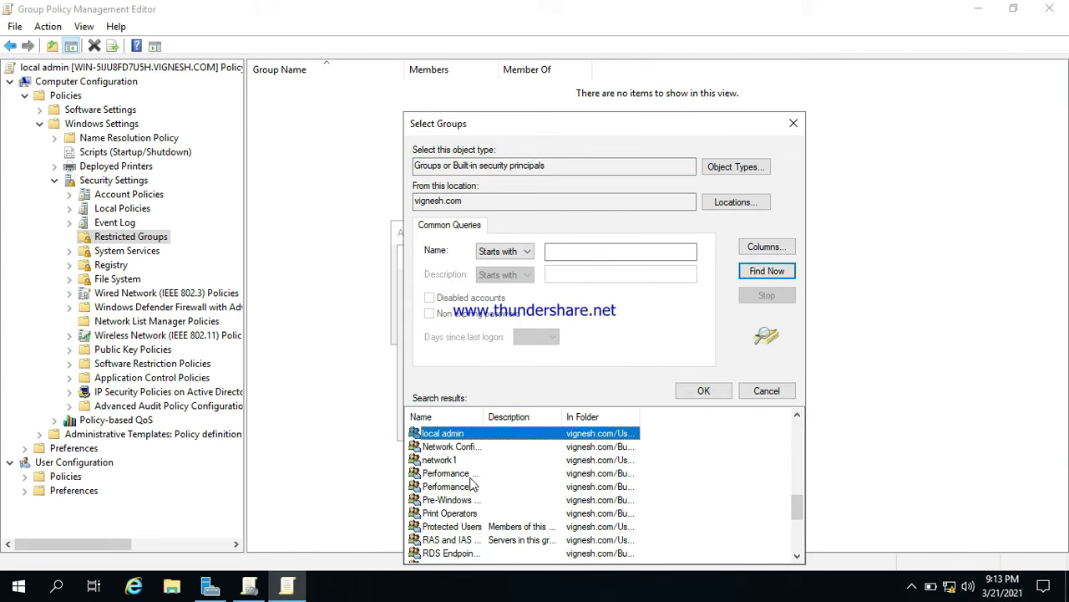
double_click(440, 432)
click(649, 428)
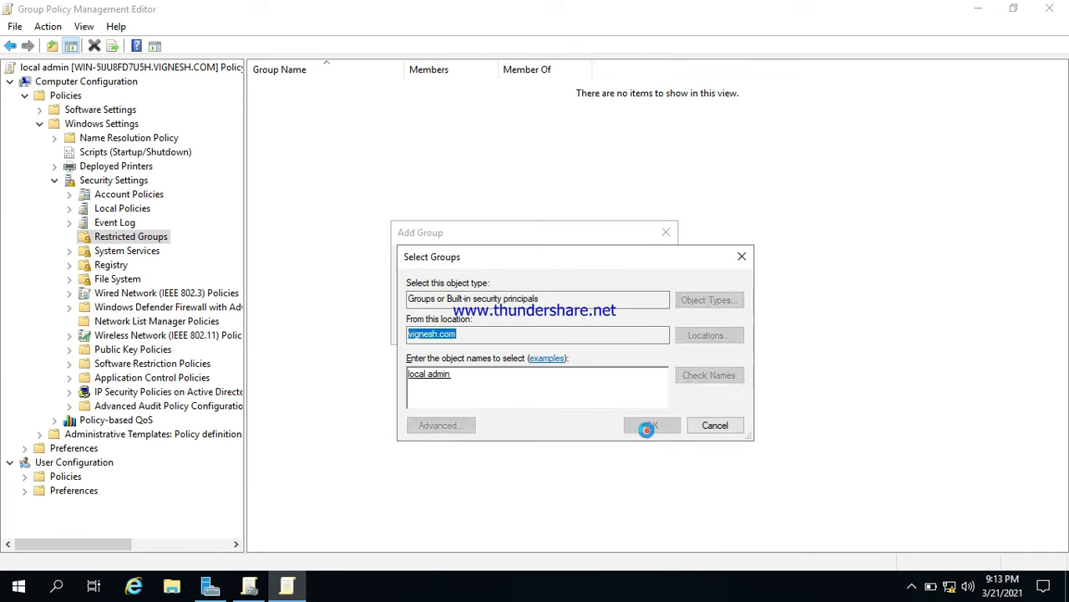
click(575, 327)
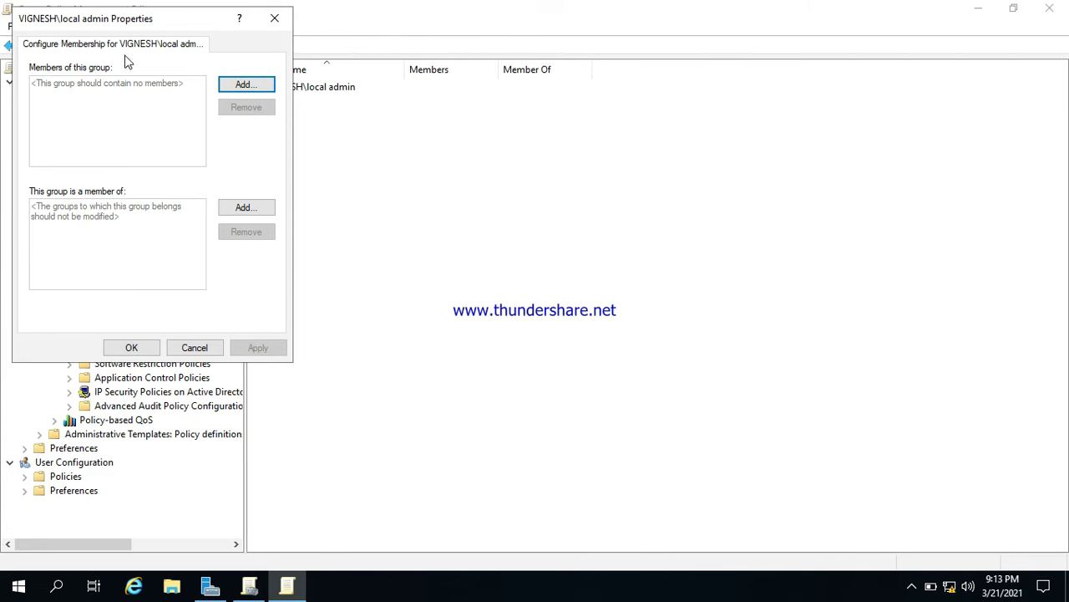
Add Administrators to local admin's 'This group is a member of' list and apply it.
drag(138, 25, 592, 120)
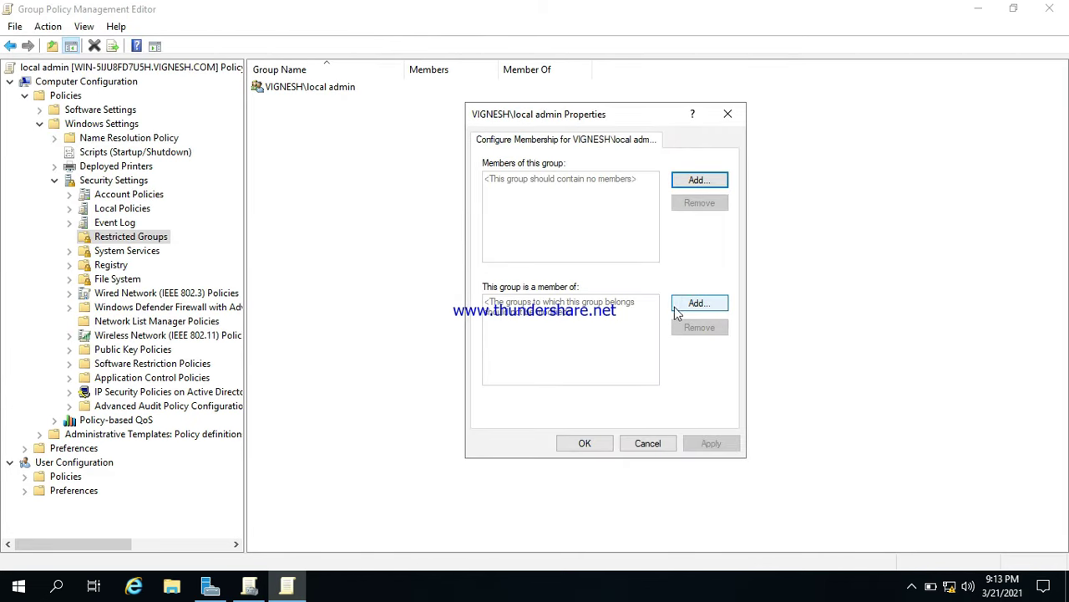
click(695, 306)
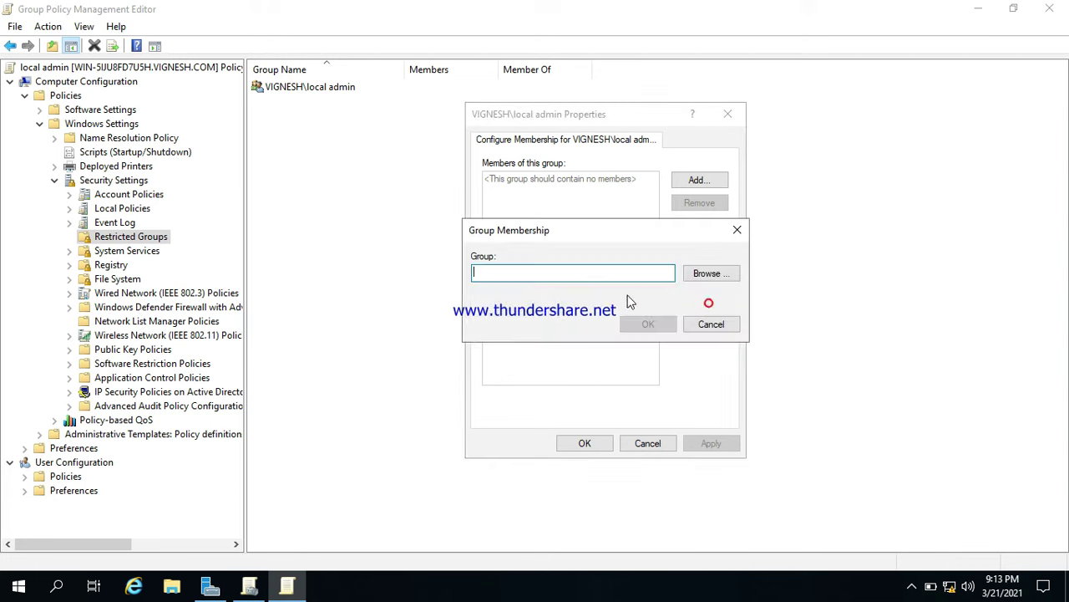
click(709, 274)
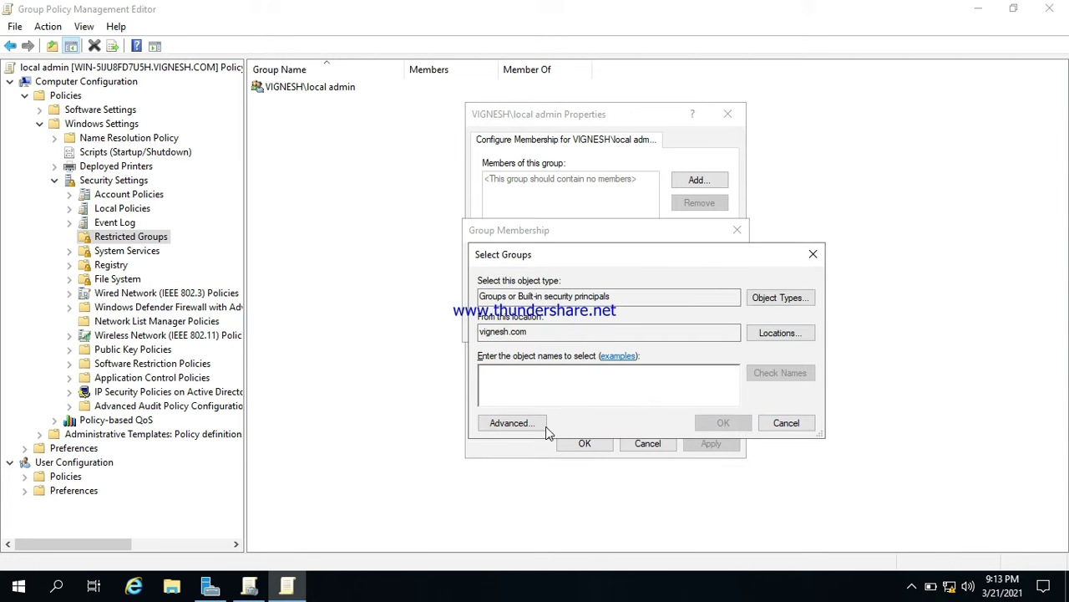
click(513, 424)
click(823, 275)
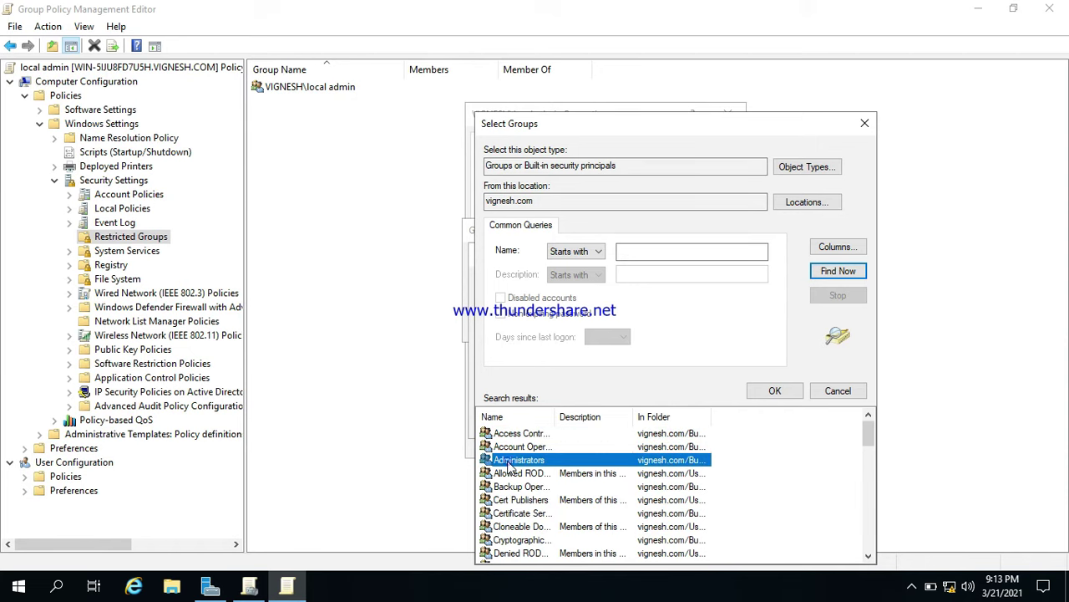
double_click(507, 462)
click(723, 422)
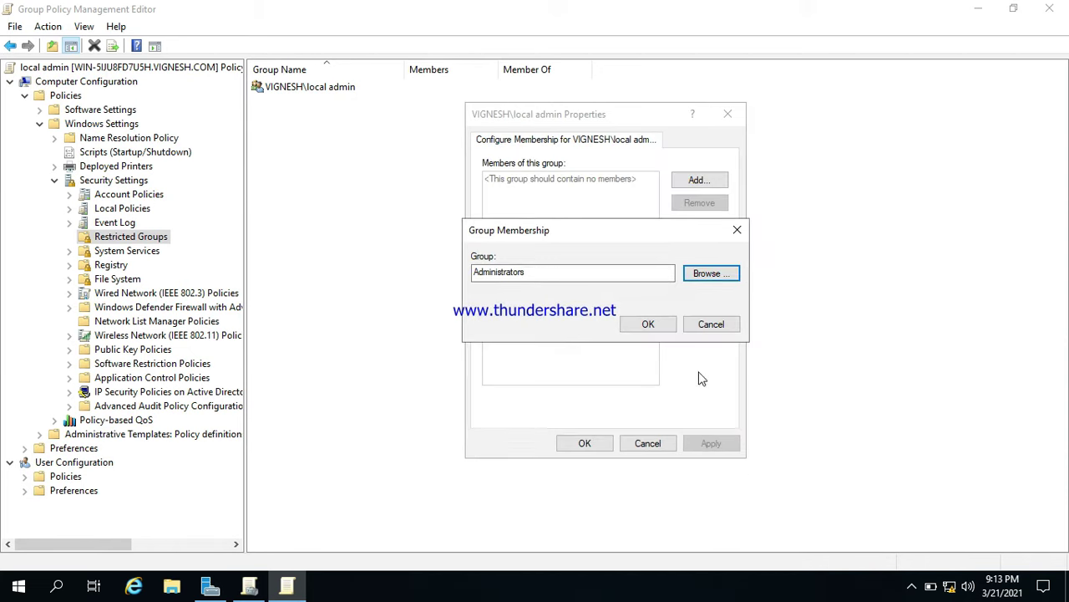
click(652, 324)
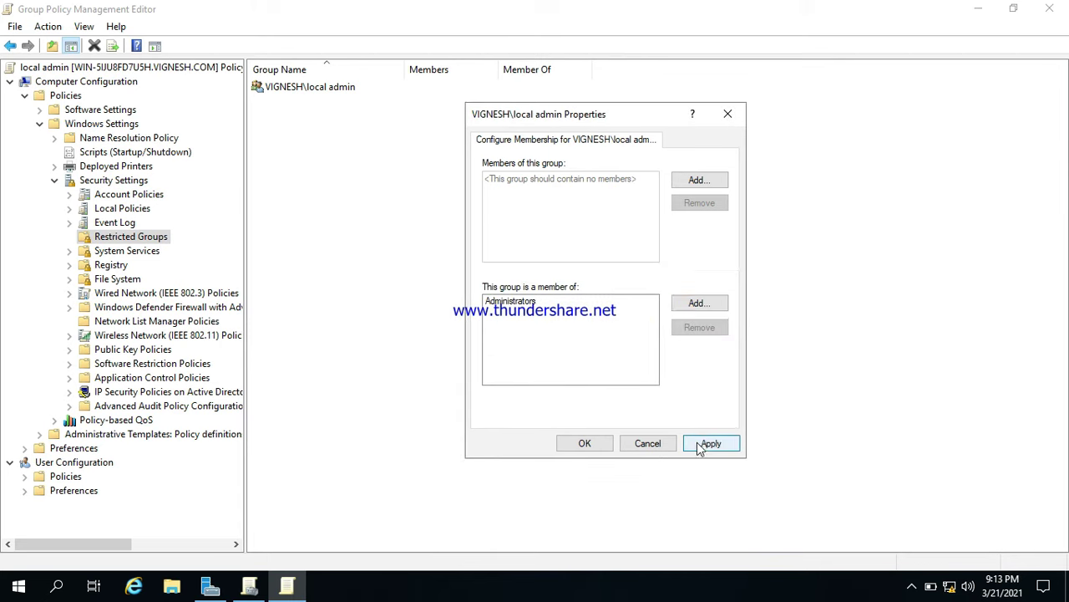
click(594, 442)
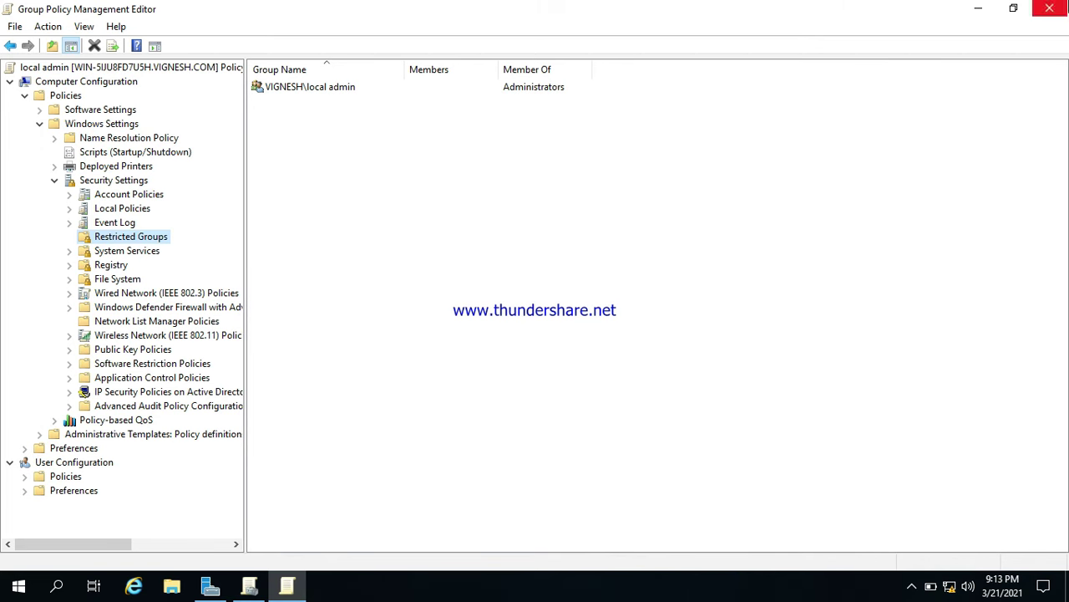
key(alt+Tab)
Close Group Policy Management and Server Manager, then view the local admin group's members.
click(1049, 8)
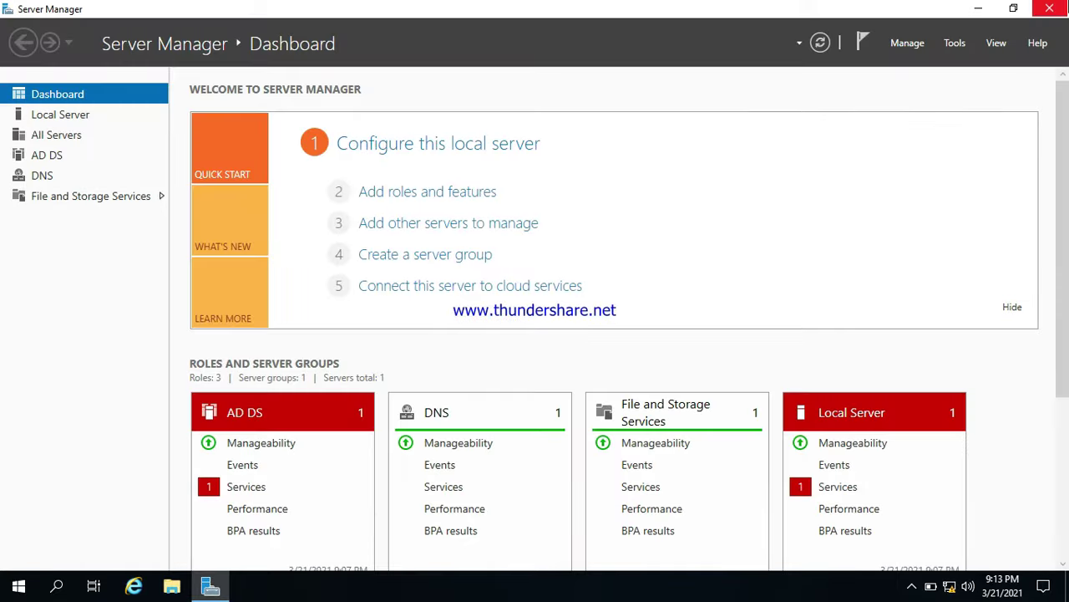
click(1050, 8)
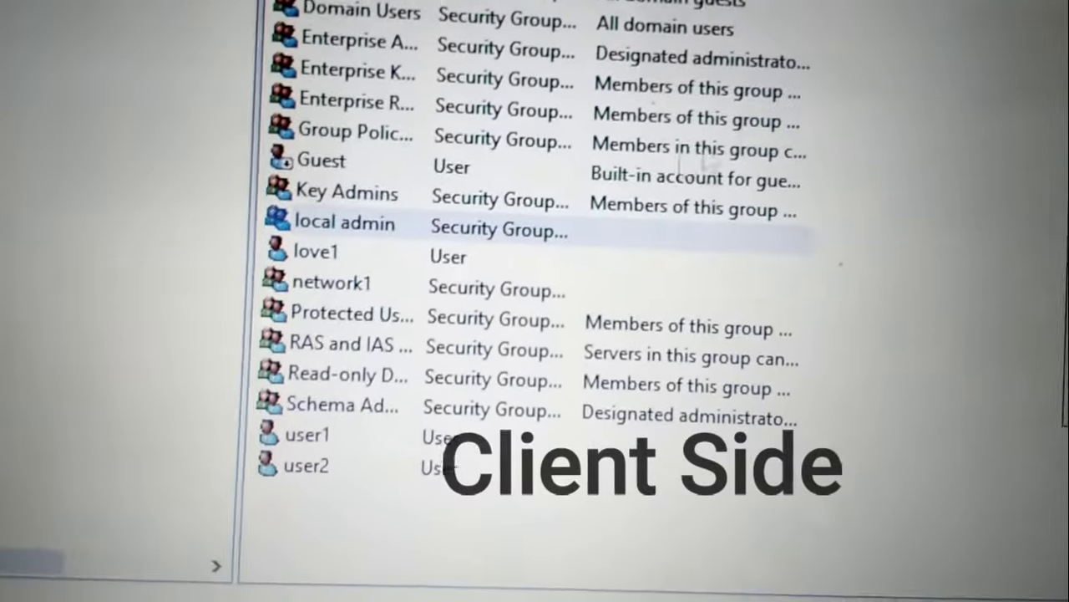
double_click(522, 230)
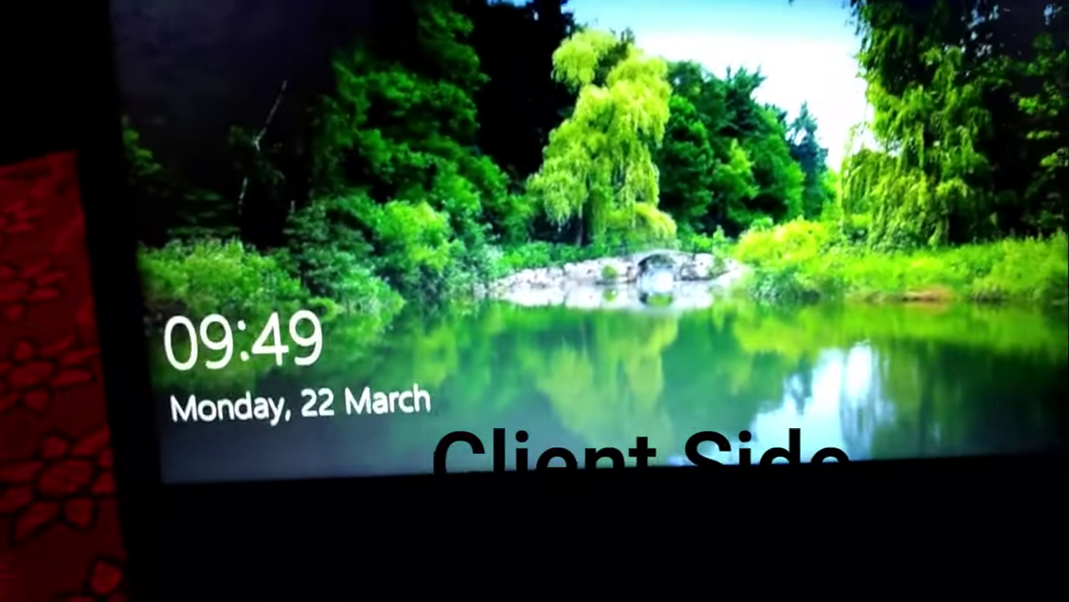
Sign in to the client as Other user love1 with its password.
key(space)
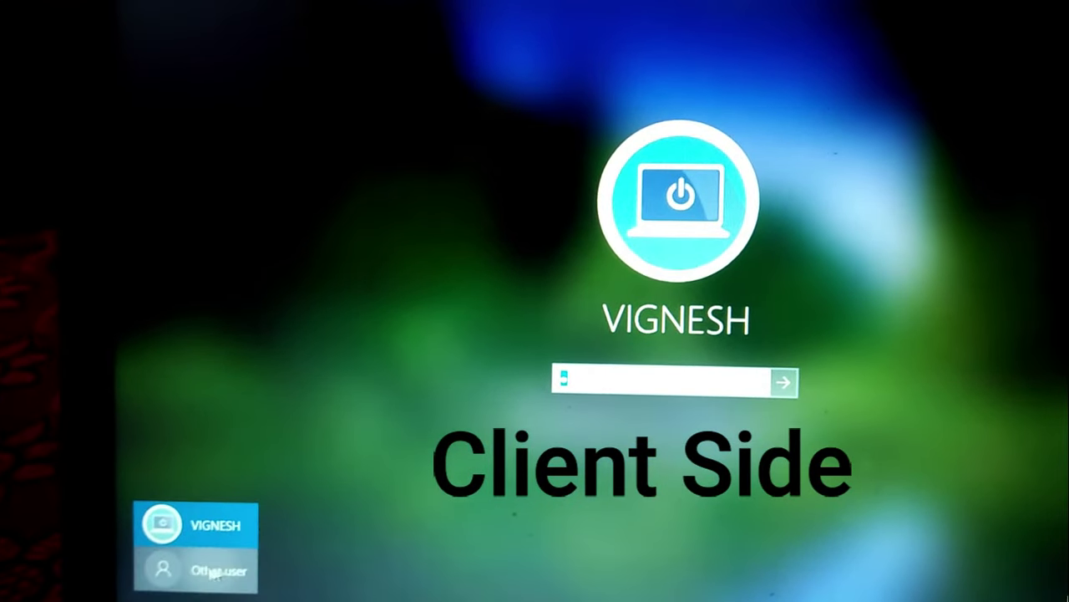
click(234, 558)
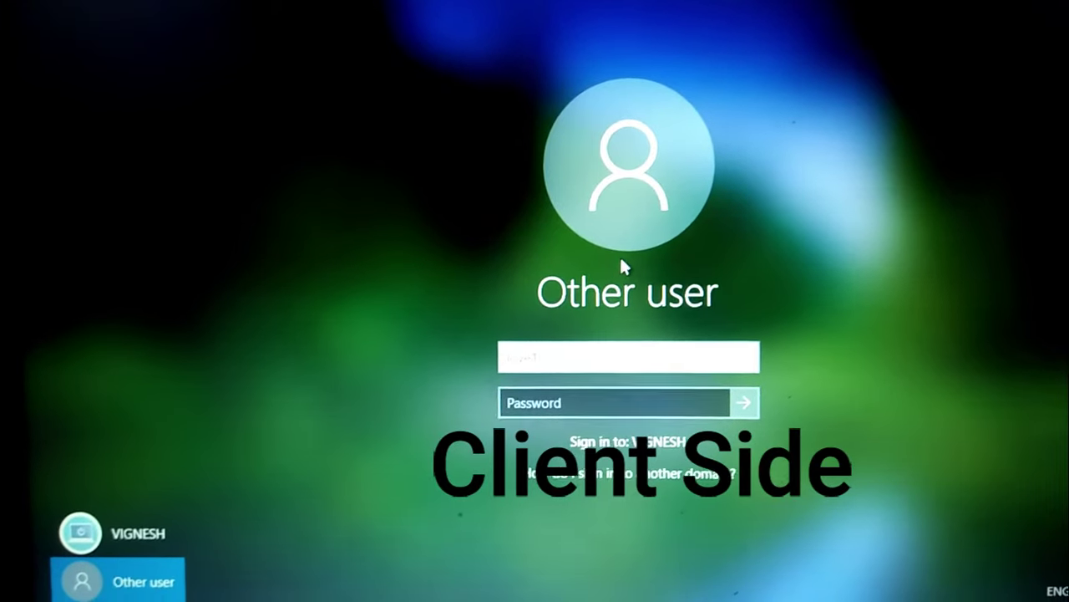
text(love1)
key(Tab)
text(****)
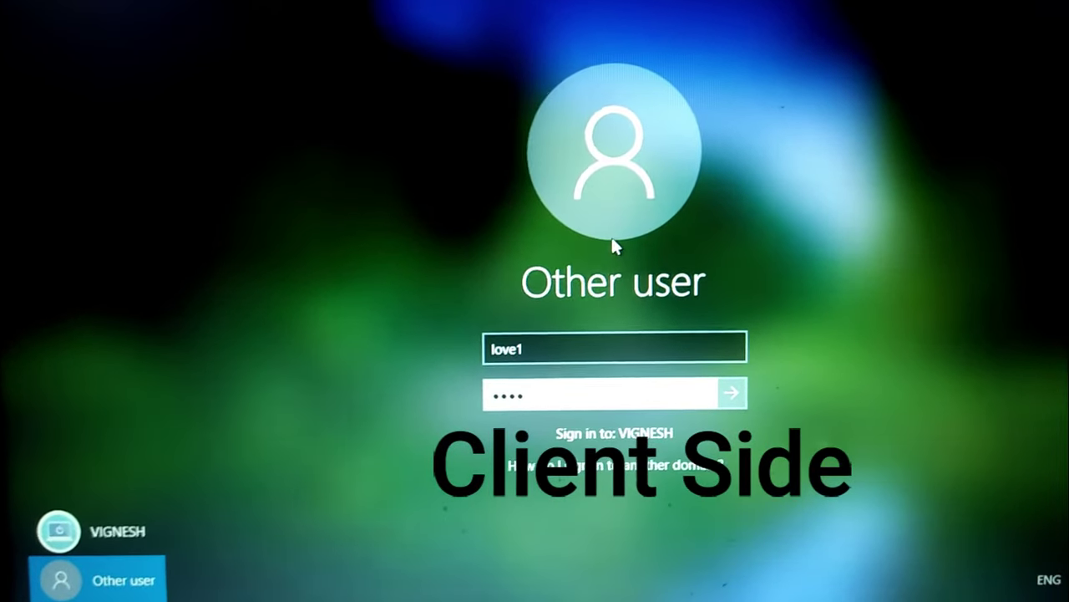
text(*****)
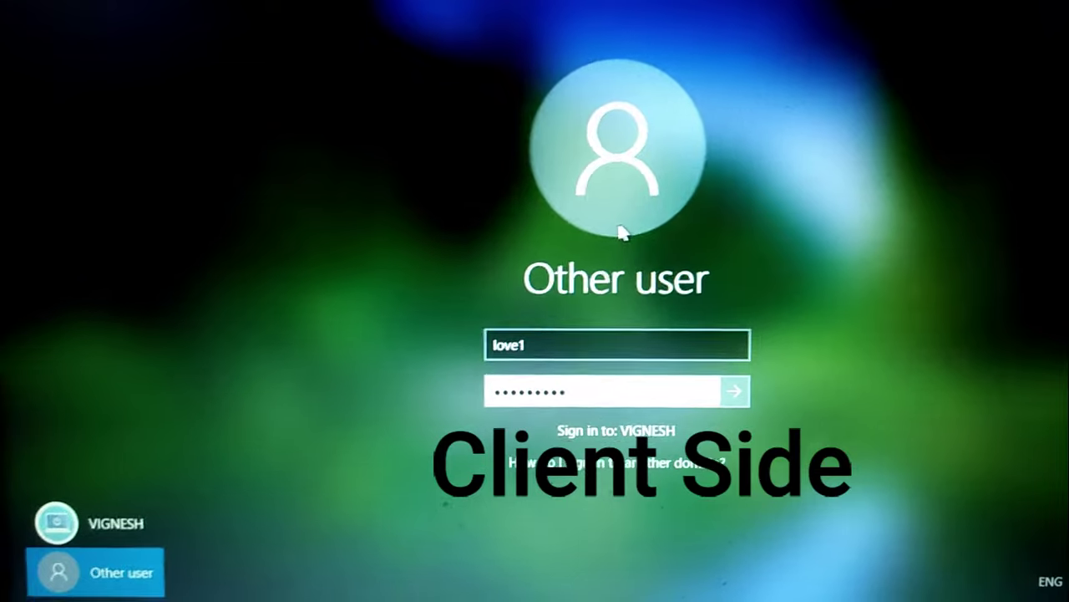
key(Return)
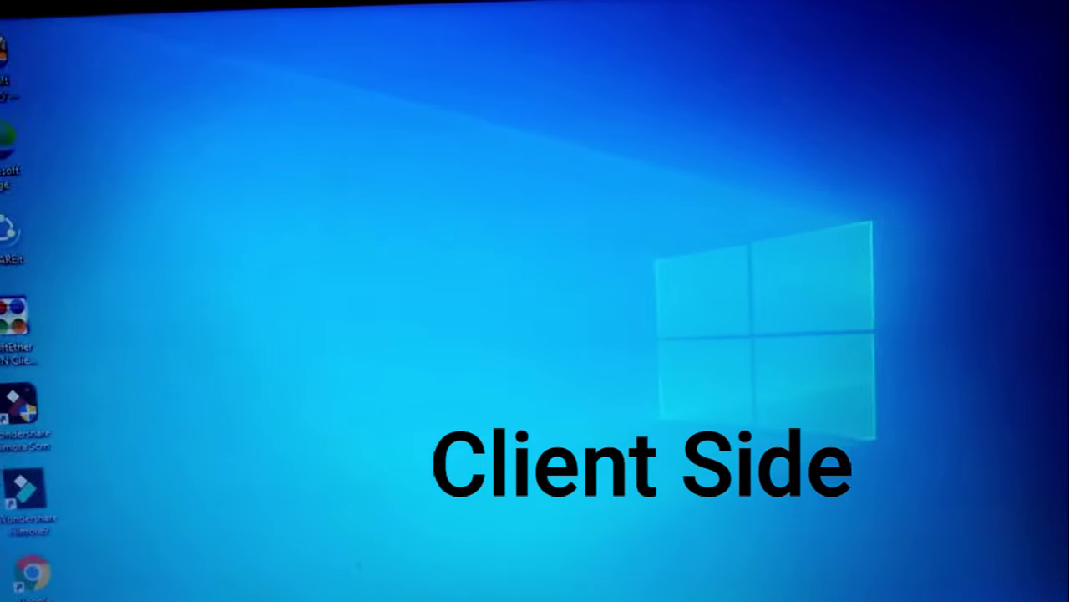
Run appwiz.cpl from the Run box to open Programs and Features.
key(super+r)
text(appl)
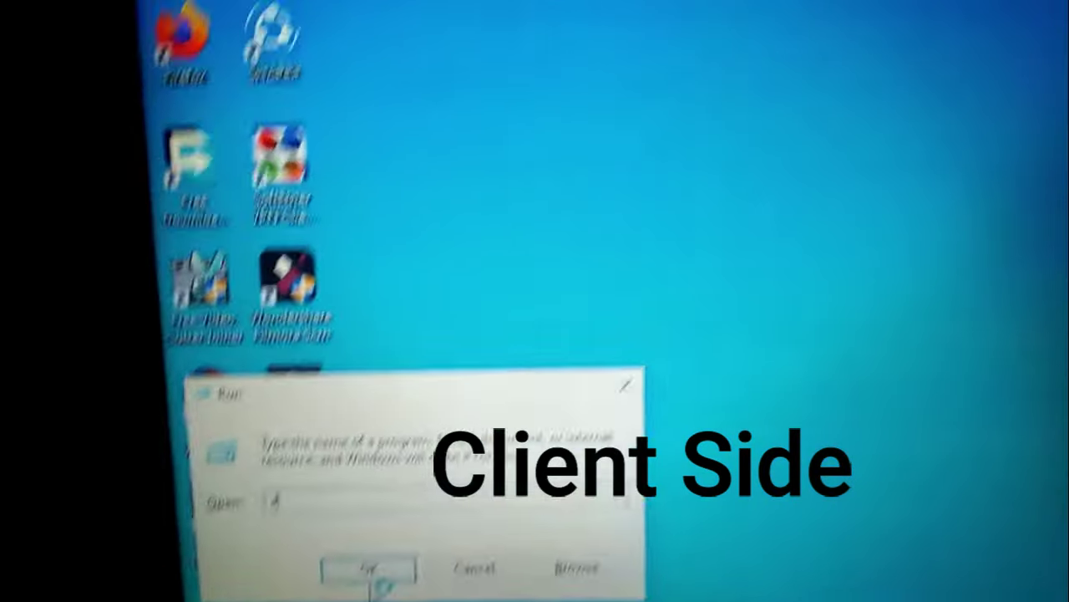
text(iz)
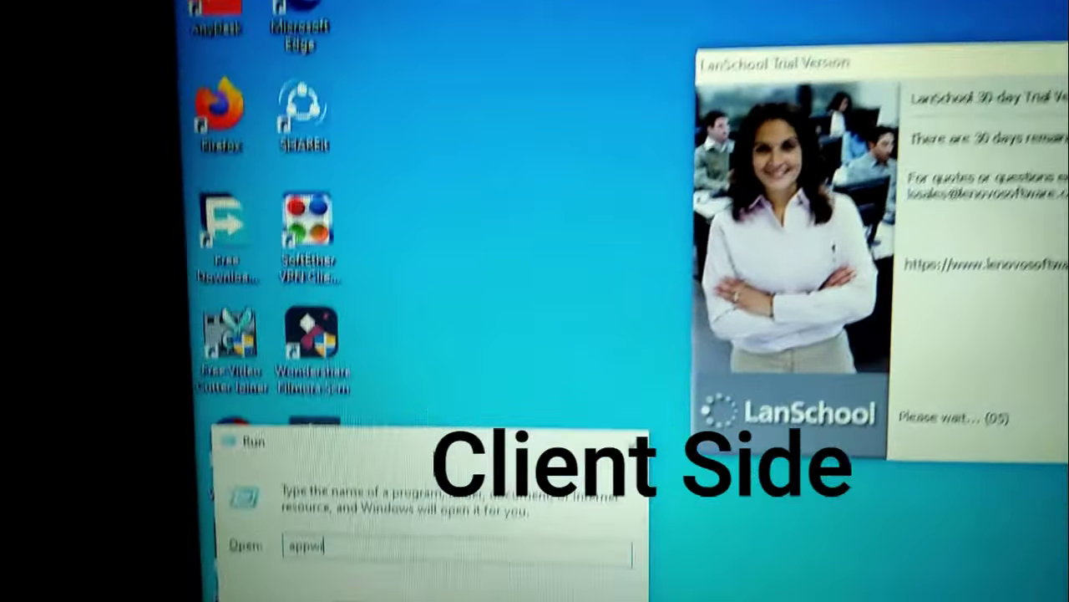
text(.c)
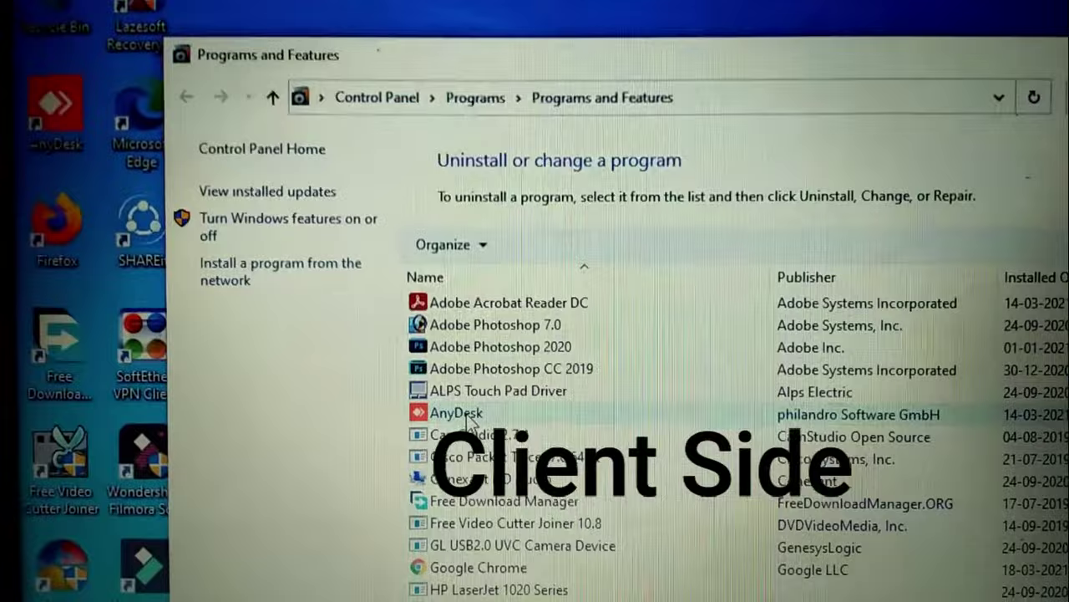
Uninstall AnyDesk from Programs and Features and approve the User Account Control prompt.
click(467, 416)
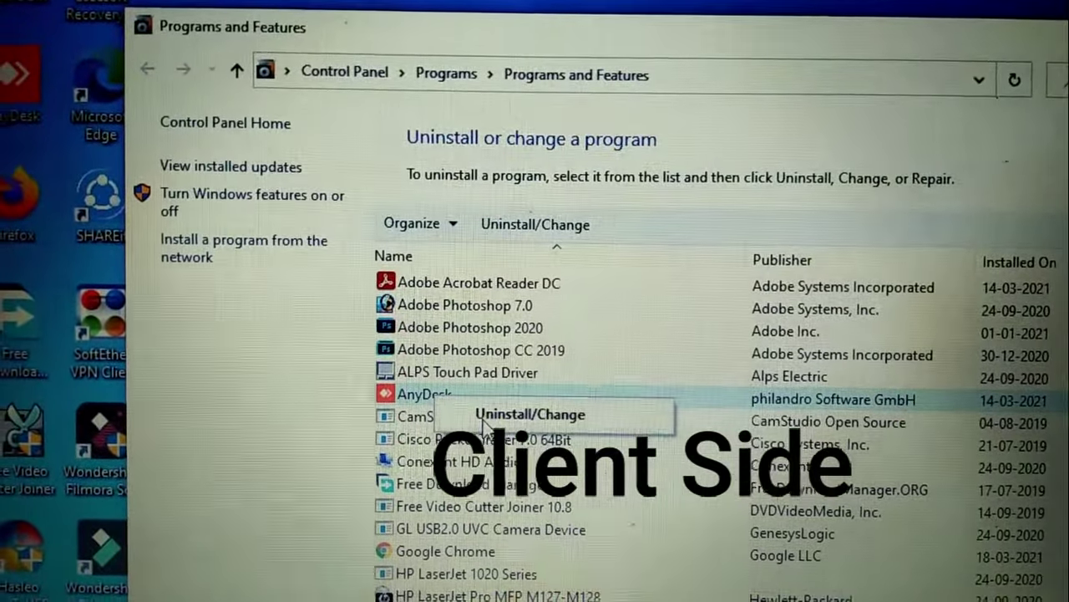
click(487, 422)
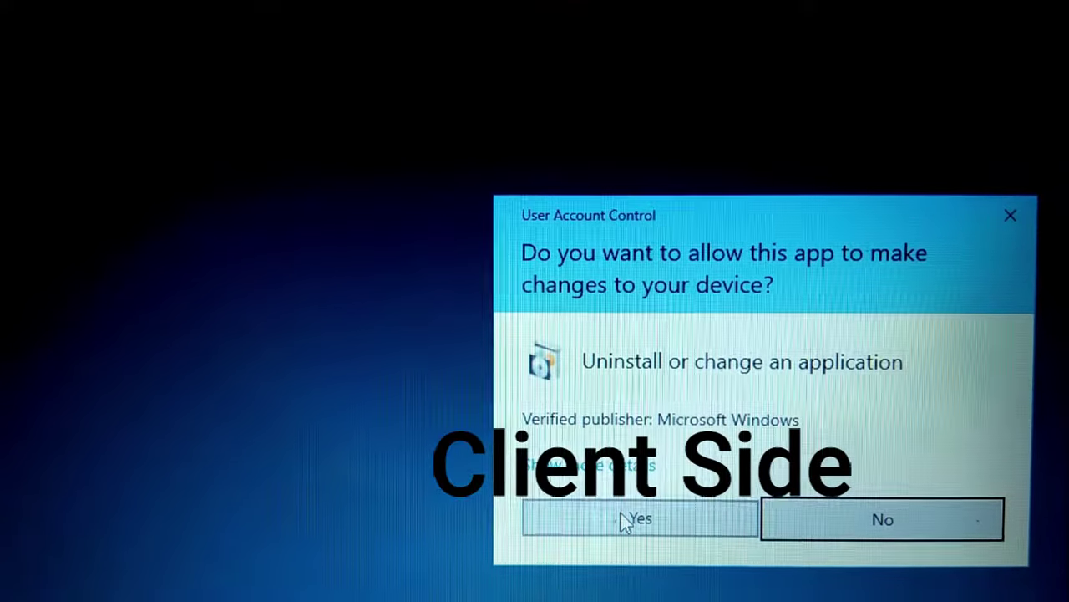
click(773, 498)
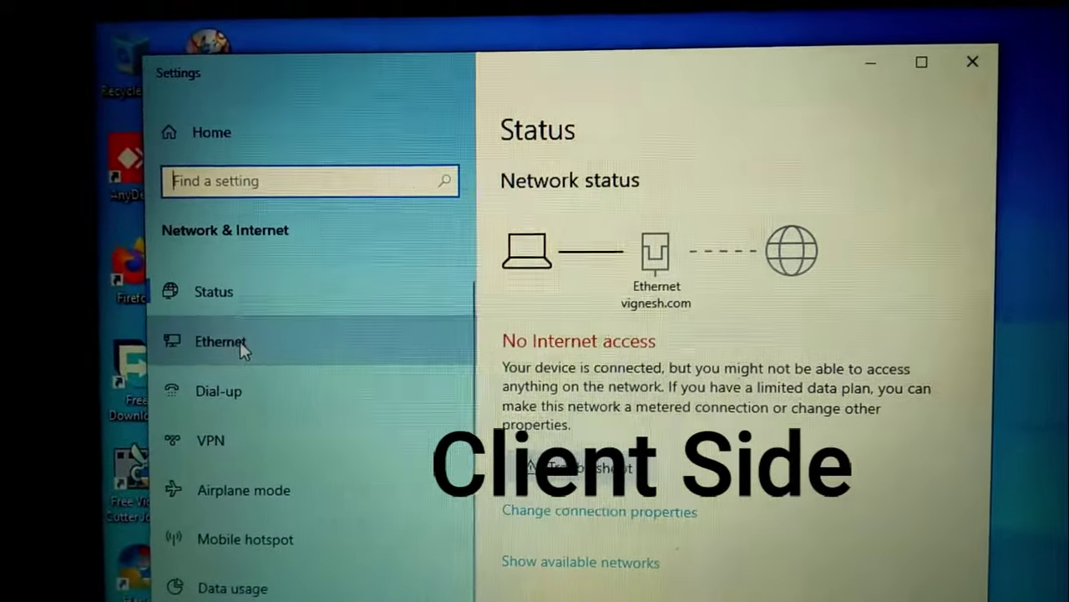
Open Ethernet settings and show the adapter list (Bluetooth, Ethernet on vignesh.com, VPN).
click(238, 336)
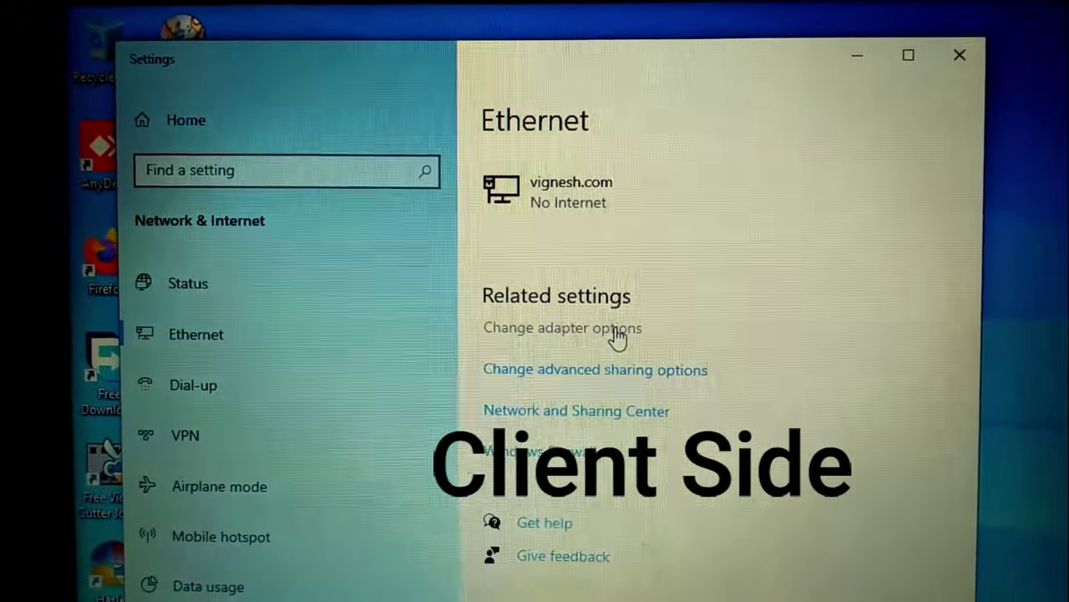
click(623, 337)
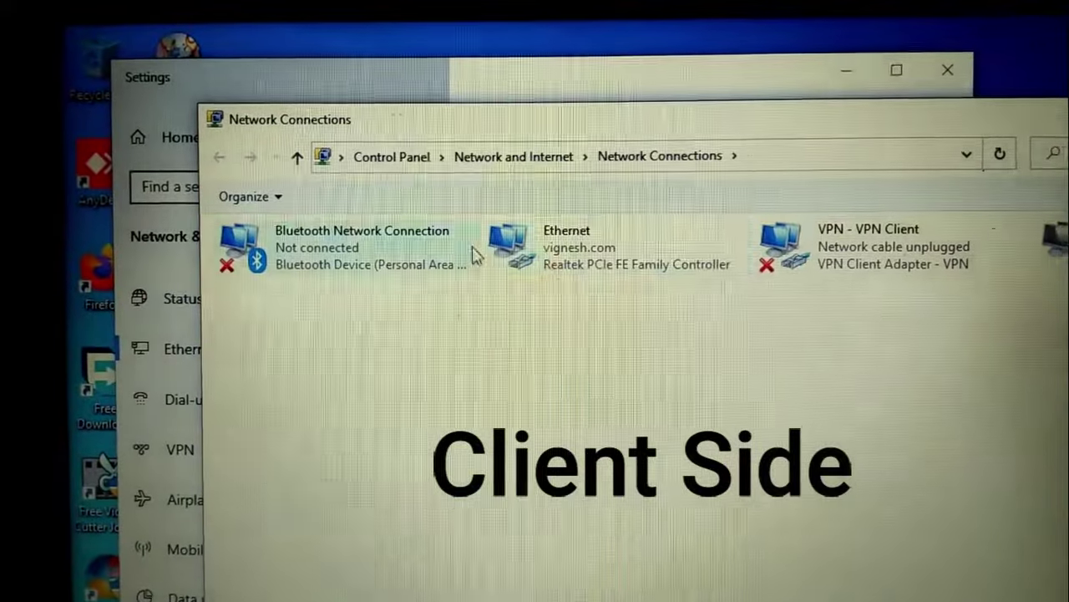